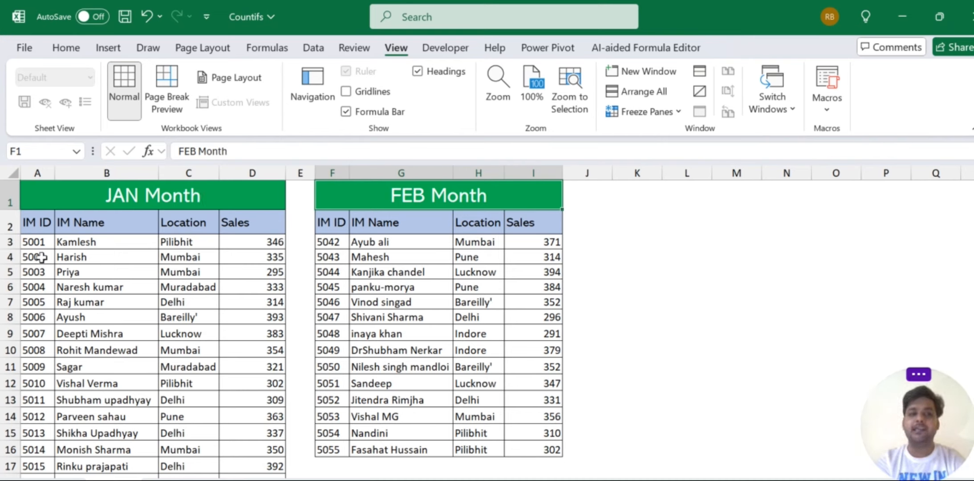
Step: Copy the three IM IDs in A6:A8 of the JAN Month table to K3:K5
{"action": "left_click", "coordinate": [38, 289]}
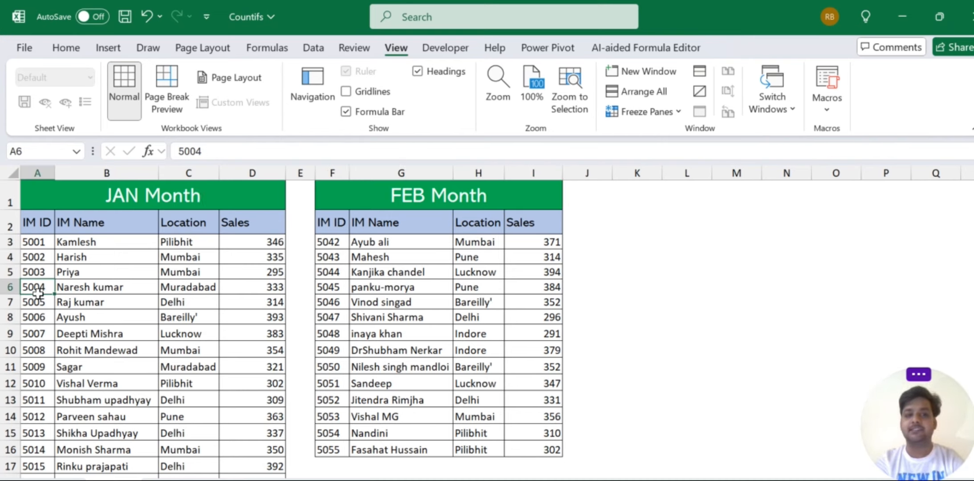
{"action": "left_click_drag", "start_coordinate": [38, 293], "coordinate": [34, 314]}
{"action": "key", "text": "ctrl+c"}
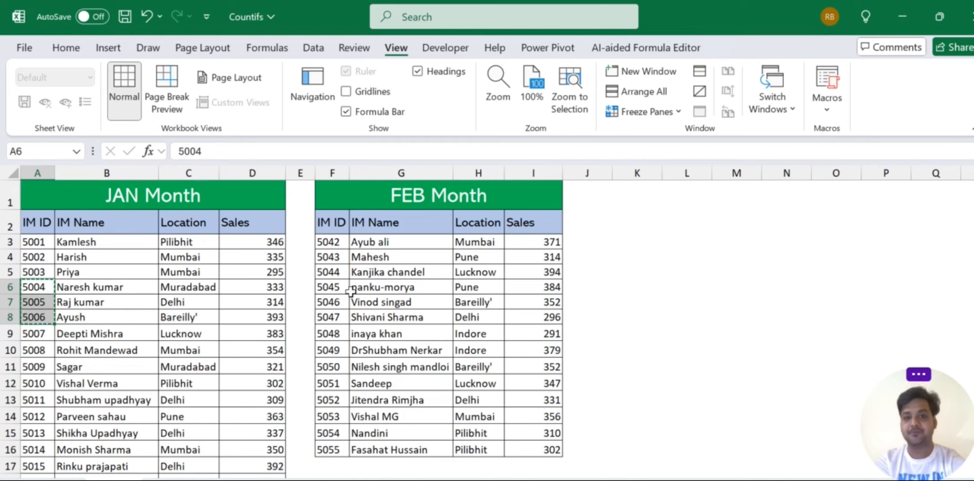
{"action": "left_click", "coordinate": [624, 243]}
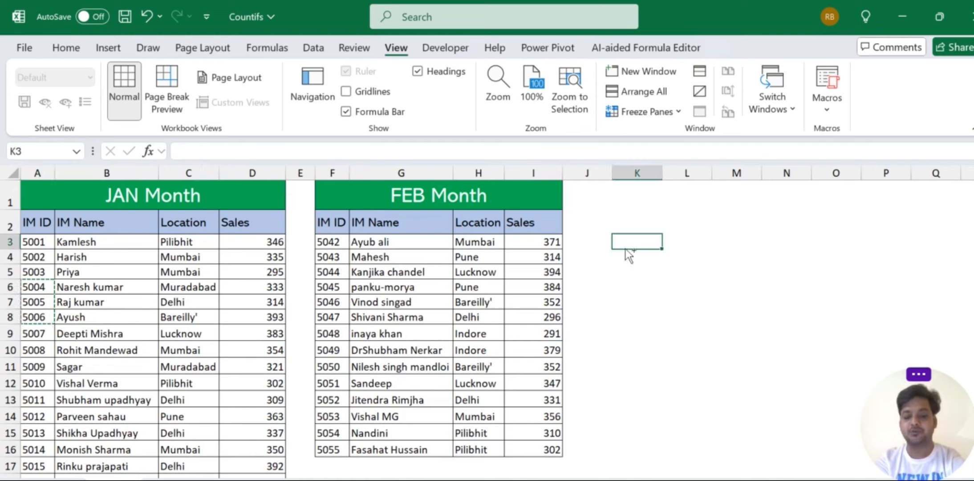
{"action": "key", "text": "ctrl+v"}
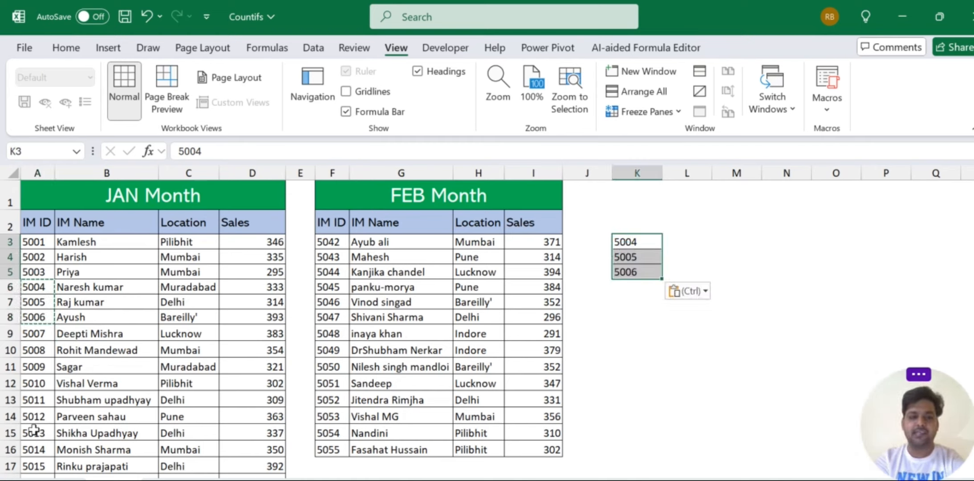
Step: Copy the IM ID in A15 of the JAN Month table to K6, below the pasted IDs
{"action": "left_click", "coordinate": [35, 431]}
{"action": "key", "text": "ctrl+c"}
{"action": "left_click", "coordinate": [632, 287]}
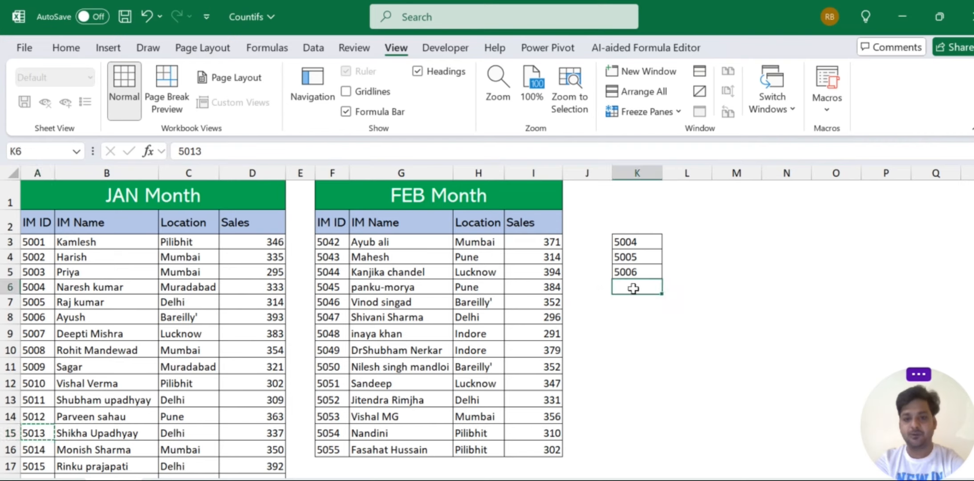
{"action": "key", "text": "ctrl+v"}
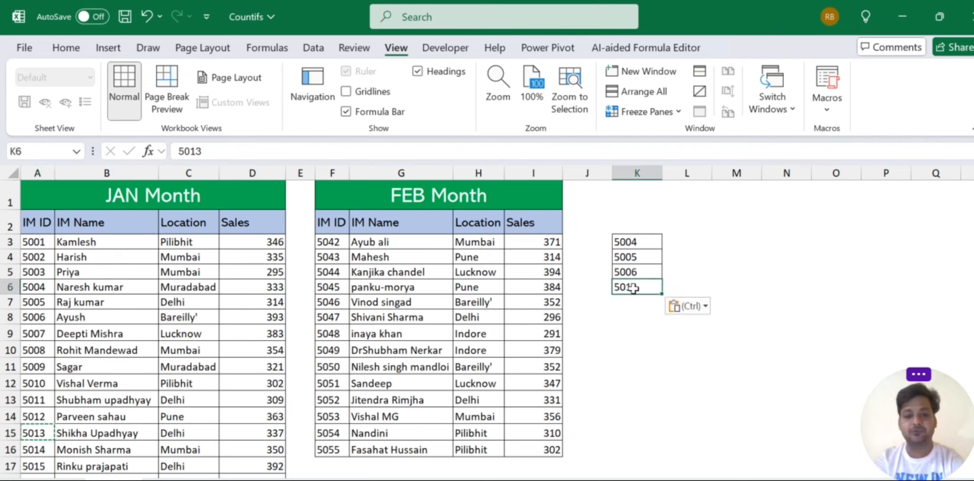
Step: Copy the IM ID in F10 of the FEB Month table to K7
{"action": "left_click", "coordinate": [328, 346]}
{"action": "key", "text": "ctrl+c"}
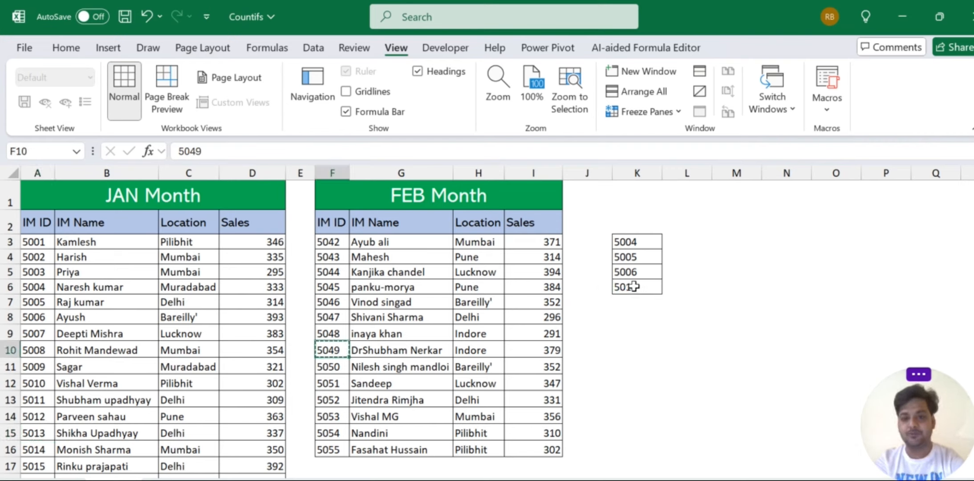
{"action": "left_click", "coordinate": [633, 302]}
{"action": "key", "text": "ctrl+v"}
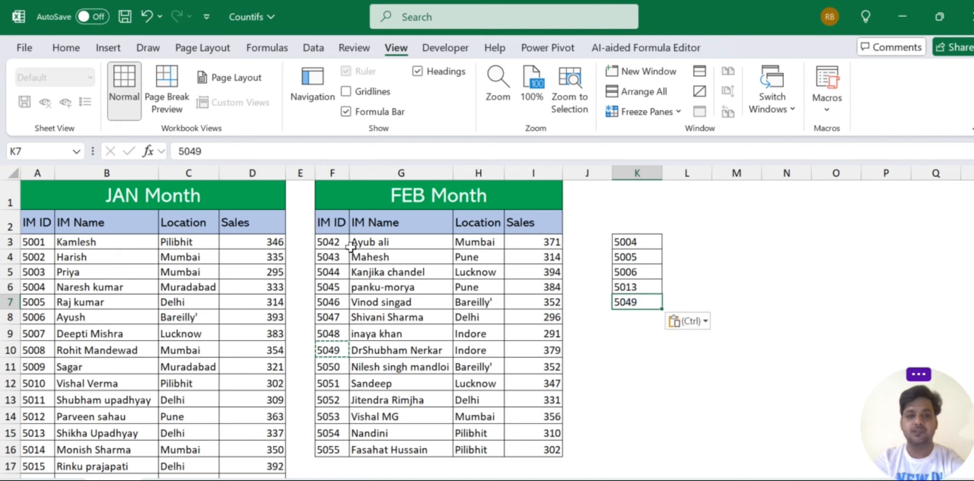
{"action": "left_click", "coordinate": [323, 257]}
{"action": "key", "text": "ctrl+c"}
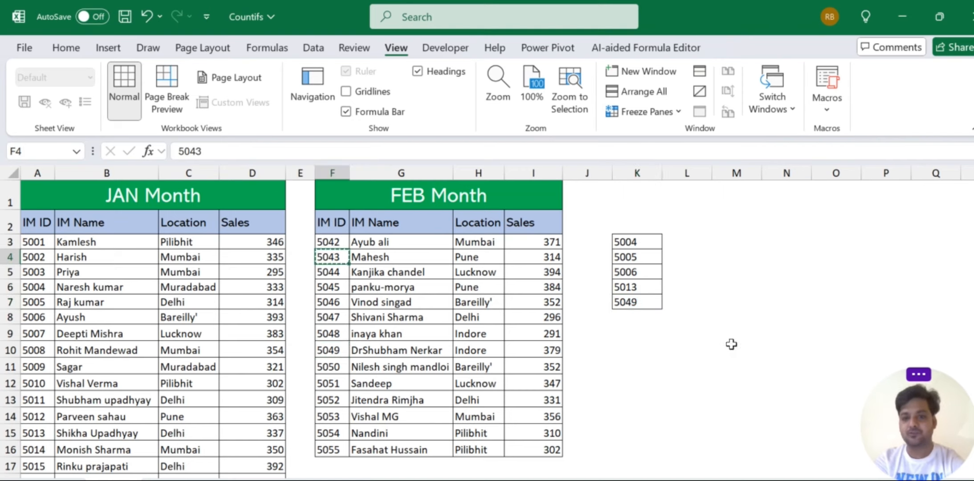
{"action": "left_click", "coordinate": [634, 320]}
{"action": "key", "text": "ctrl+c"}
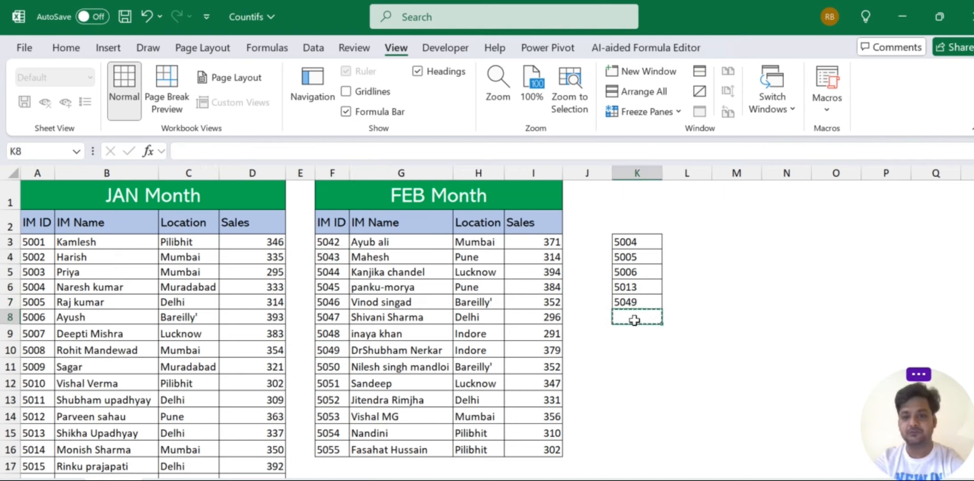
{"action": "left_click", "coordinate": [341, 255]}
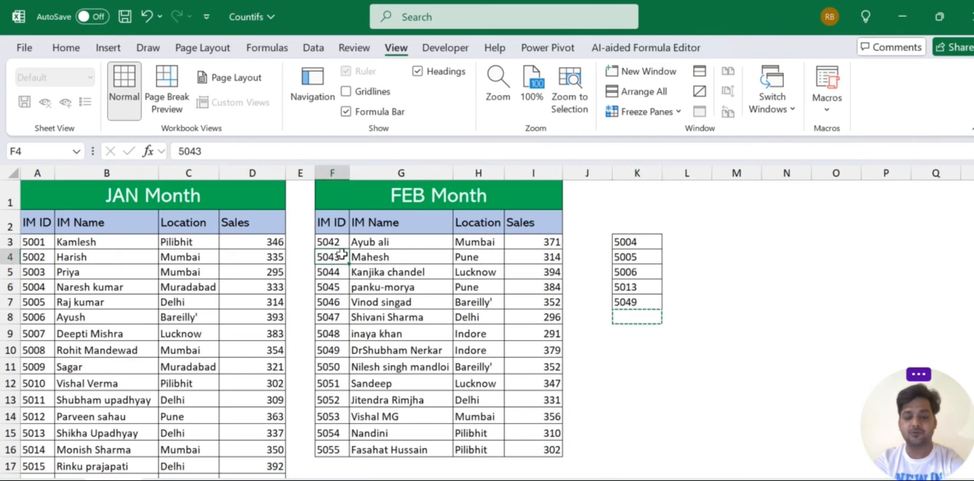
{"action": "key", "text": "ctrl+v"}
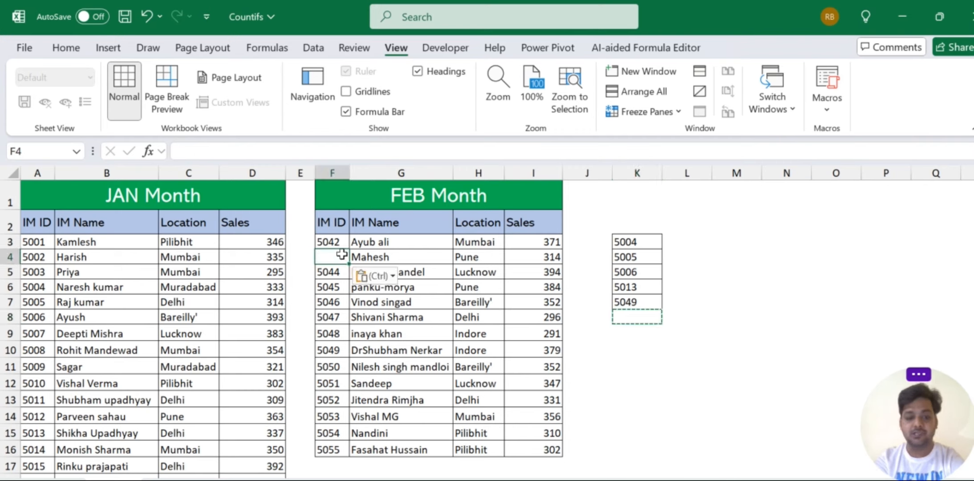
{"action": "key", "text": "ctrl+z"}
Step: Copy the IM ID in F4 of the FEB Month table to K8
{"action": "key", "text": "ctrl+c"}
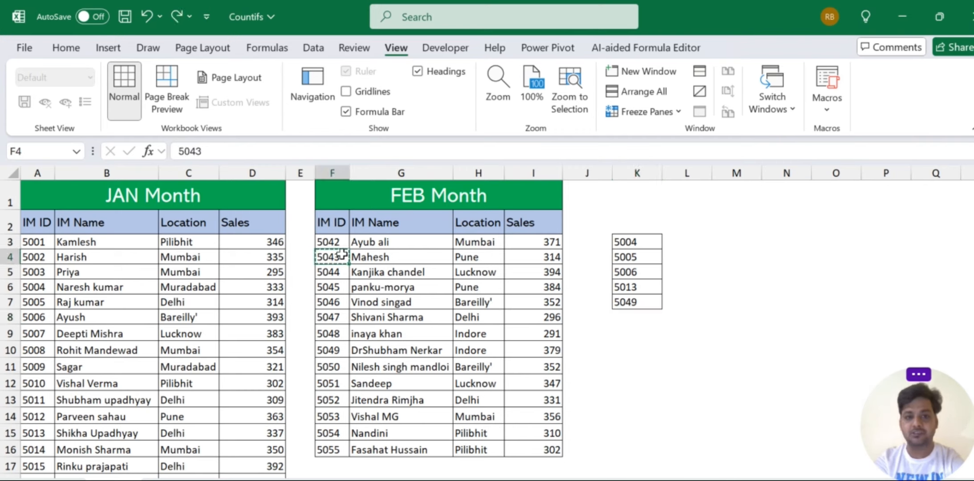
{"action": "left_click", "coordinate": [625, 316]}
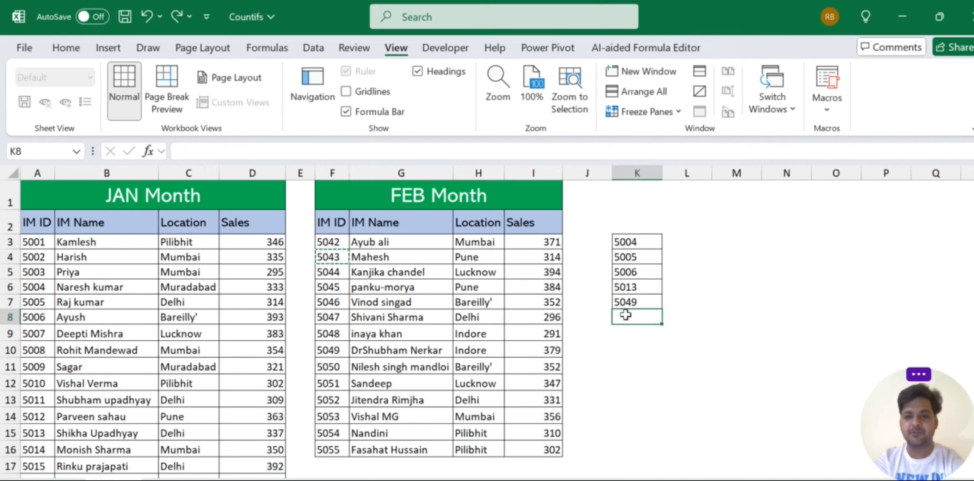
{"action": "key", "text": "ctrl+v"}
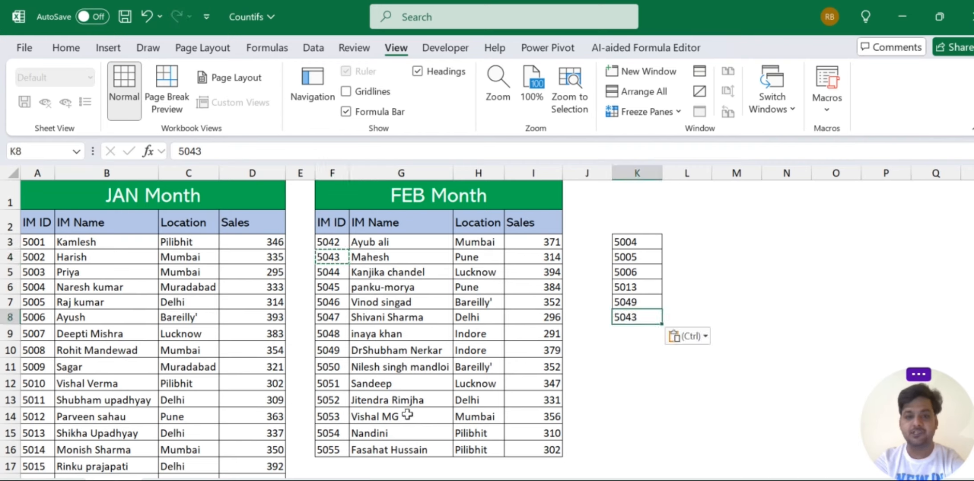
Step: Copy the IM ID in F16 of the FEB Month table to K9 and save the workbook
{"action": "left_click", "coordinate": [320, 446]}
{"action": "key", "text": "ctrl+c"}
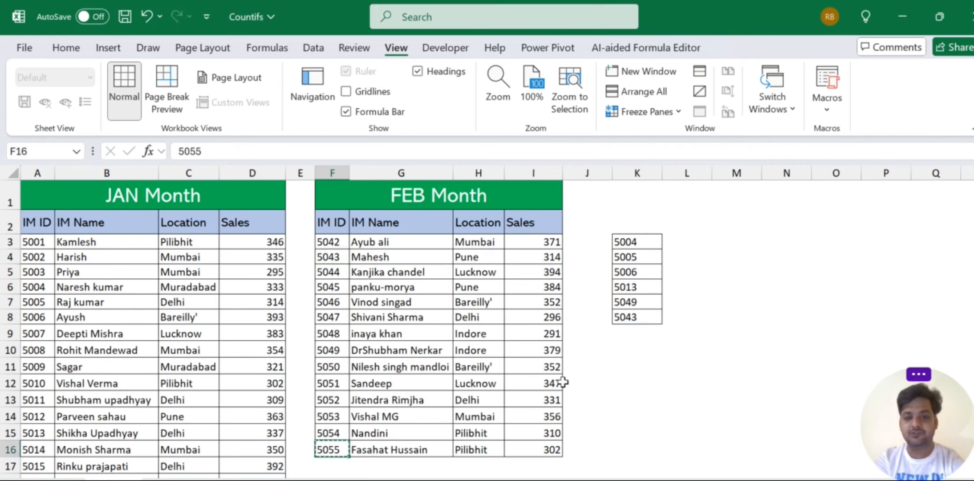
{"action": "left_click", "coordinate": [624, 333]}
{"action": "key", "text": "ctrl+v"}
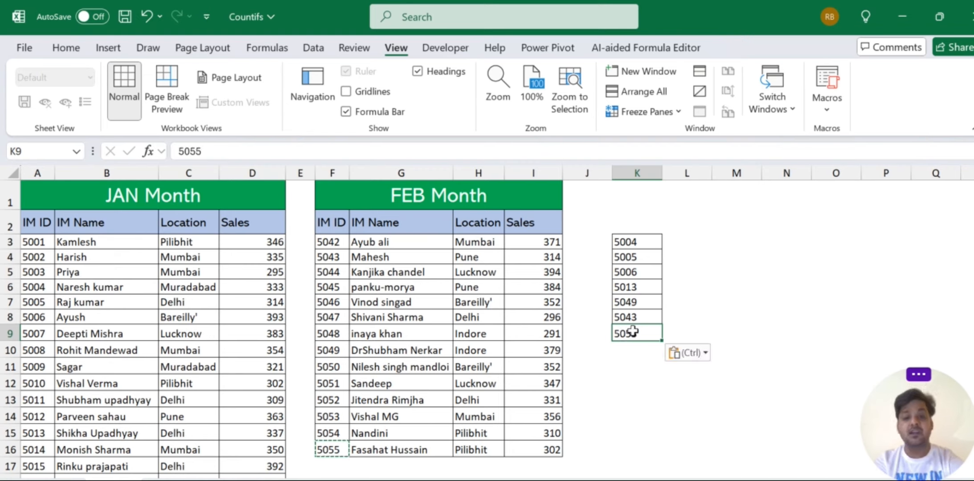
{"action": "left_click", "coordinate": [679, 272]}
{"action": "key", "text": "ctrl+s"}
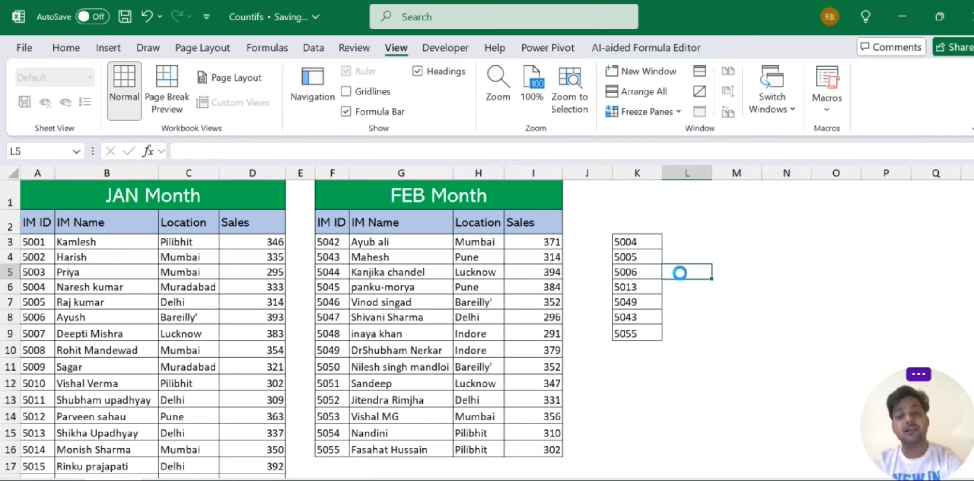
Step: Examine the IM Name, Location and Sales columns of the JAN and FEB tables alongside the ID list in column K
{"action": "left_click_drag", "start_coordinate": [672, 245], "coordinate": [675, 284]}
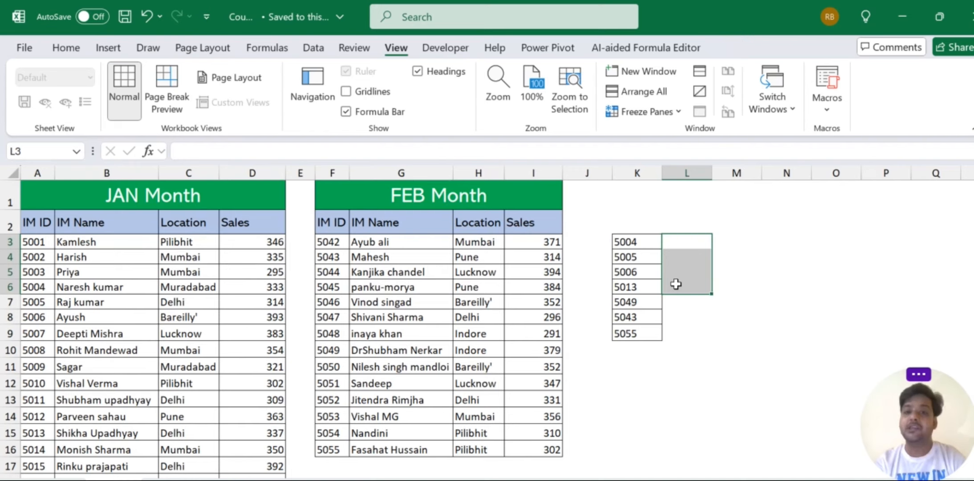
{"action": "left_click", "coordinate": [643, 241]}
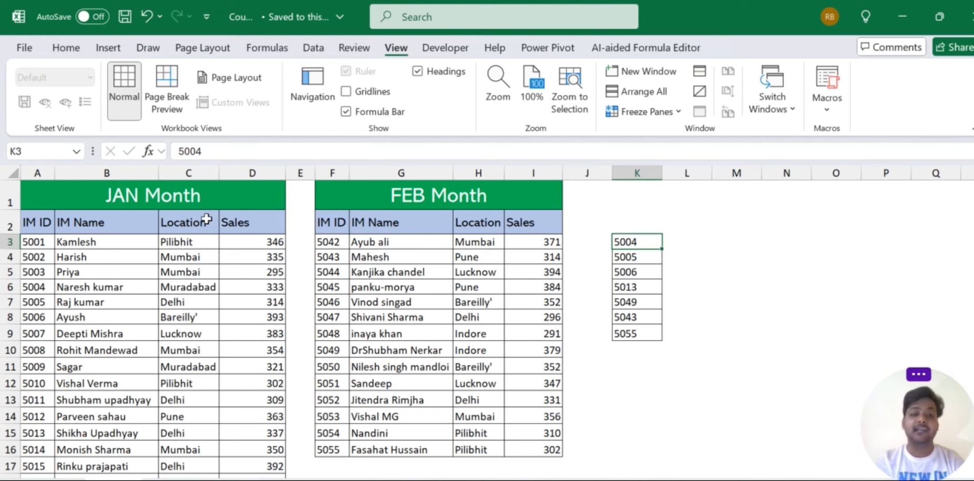
{"action": "left_click", "coordinate": [180, 229]}
{"action": "left_click_drag", "start_coordinate": [179, 229], "coordinate": [180, 349]}
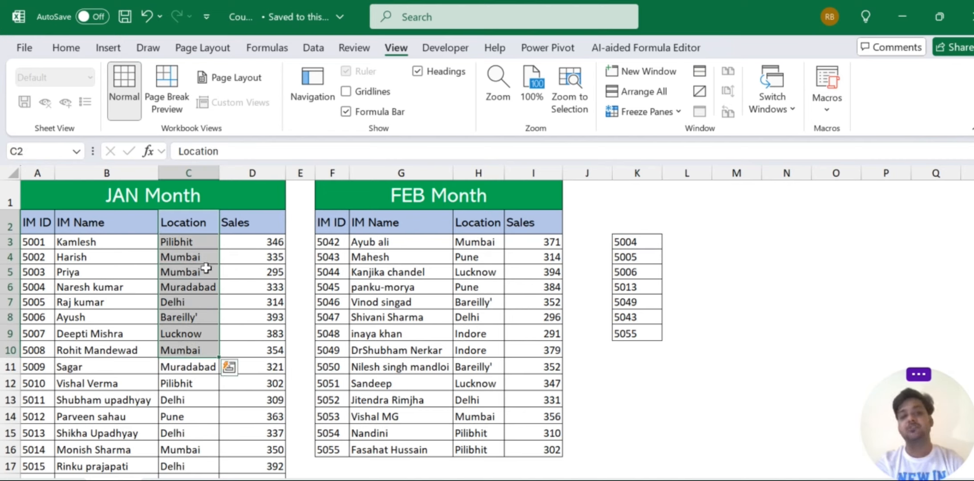
{"action": "left_click_drag", "start_coordinate": [193, 223], "coordinate": [239, 308]}
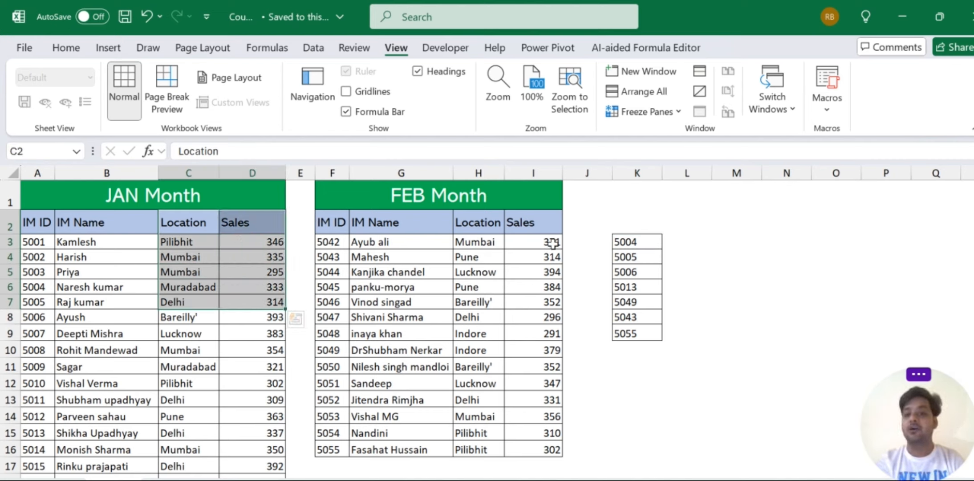
{"action": "left_click", "coordinate": [625, 241]}
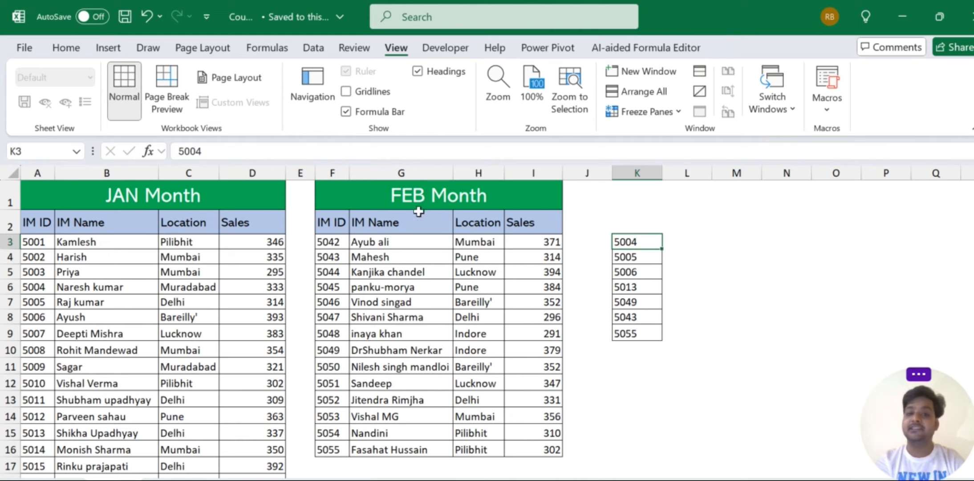
{"action": "left_click_drag", "start_coordinate": [476, 220], "coordinate": [522, 290]}
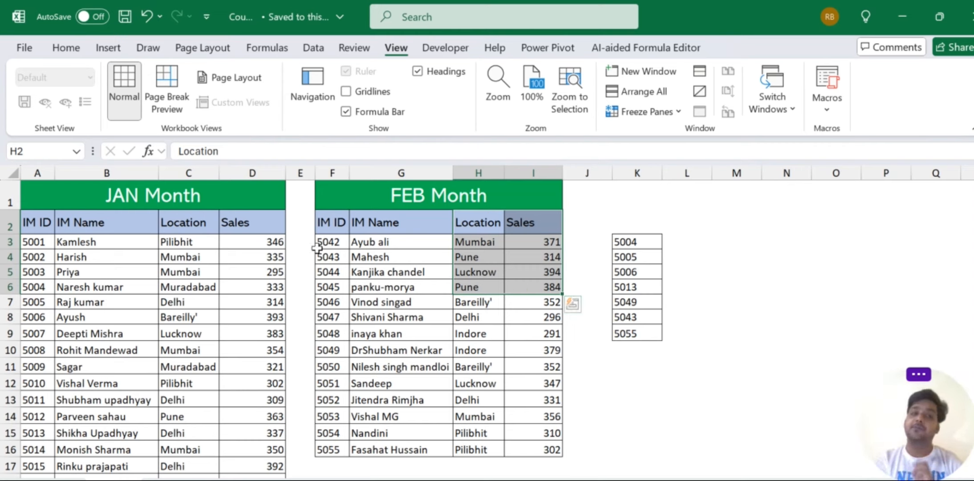
{"action": "left_click", "coordinate": [119, 222]}
{"action": "left_click", "coordinate": [252, 219]}
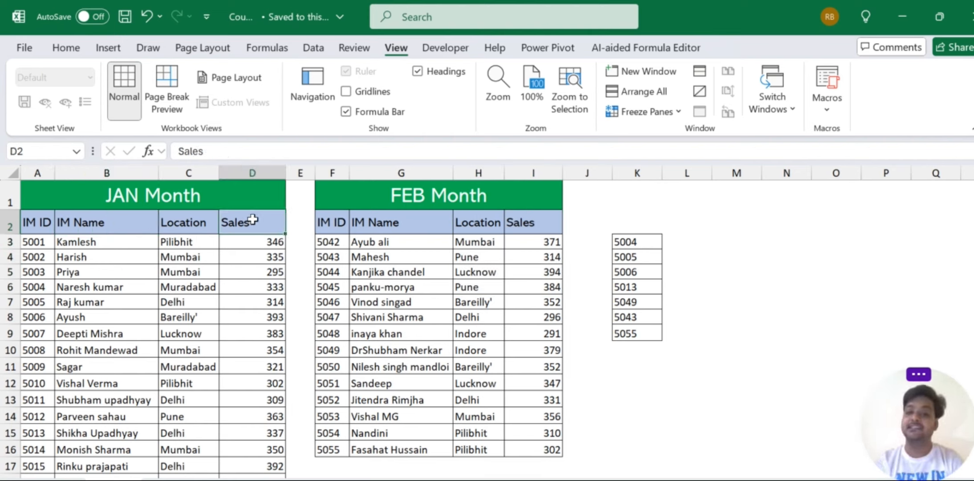
{"action": "left_click", "coordinate": [468, 224]}
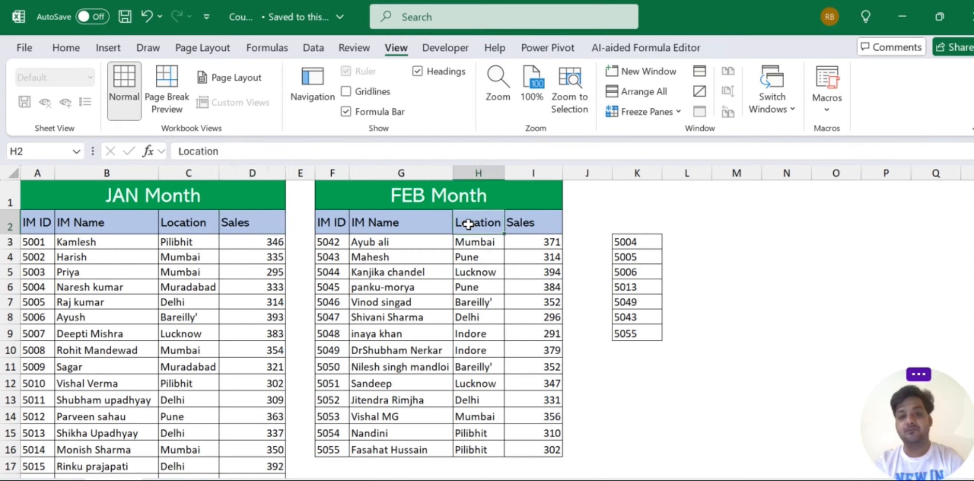
{"action": "left_click", "coordinate": [417, 224]}
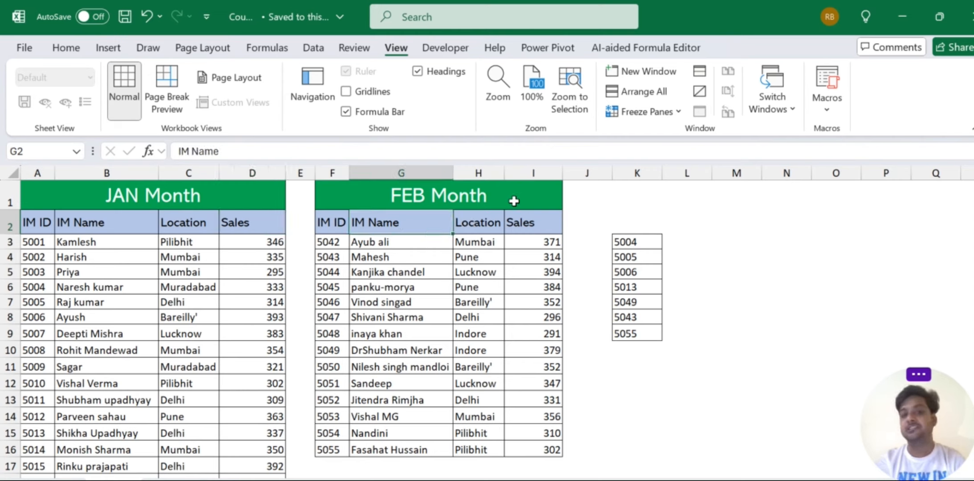
{"action": "left_click", "coordinate": [520, 217]}
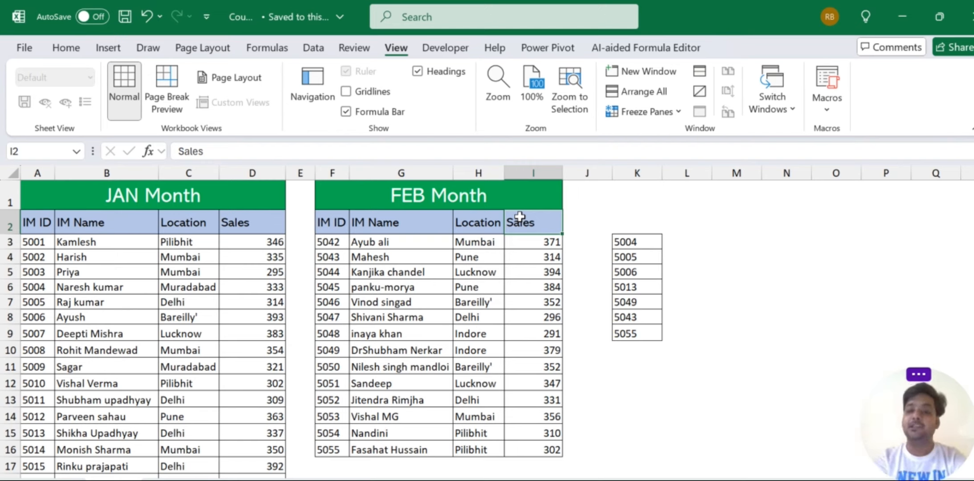
{"action": "key", "text": "Right"}
{"action": "key", "text": "Right"}
{"action": "key", "text": "Down"}
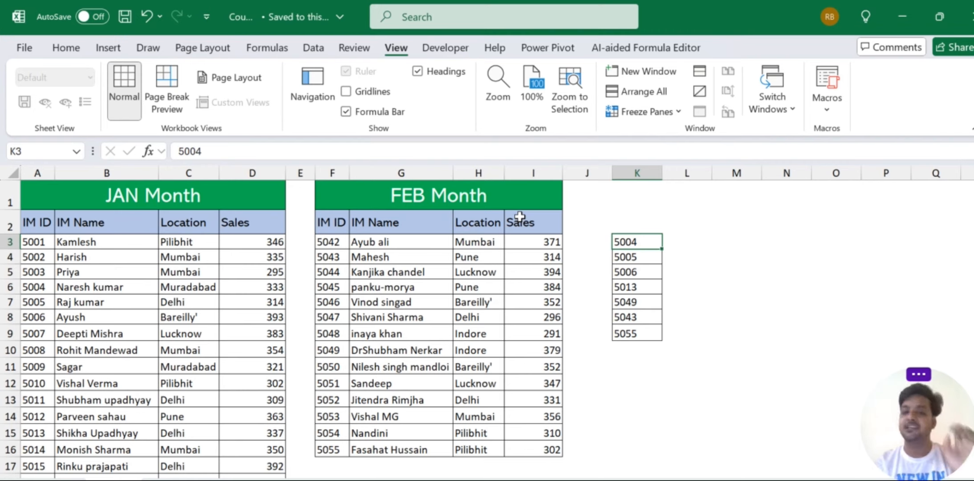
{"action": "key", "text": "Right"}
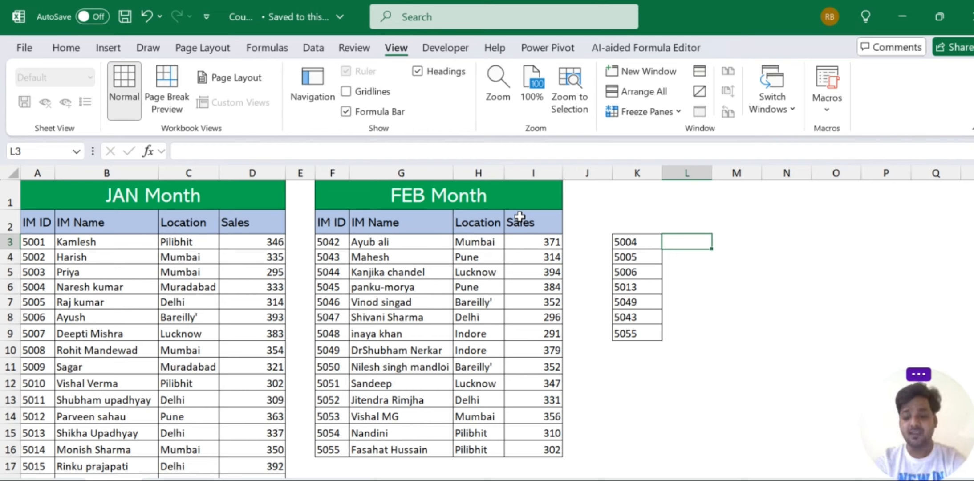
Step: Enter the headers IM Name in K2 and Location in L2 above the ID list
{"action": "key", "text": "Left"}
{"action": "key", "text": "Up"}
{"action": "type", "text": "I"}
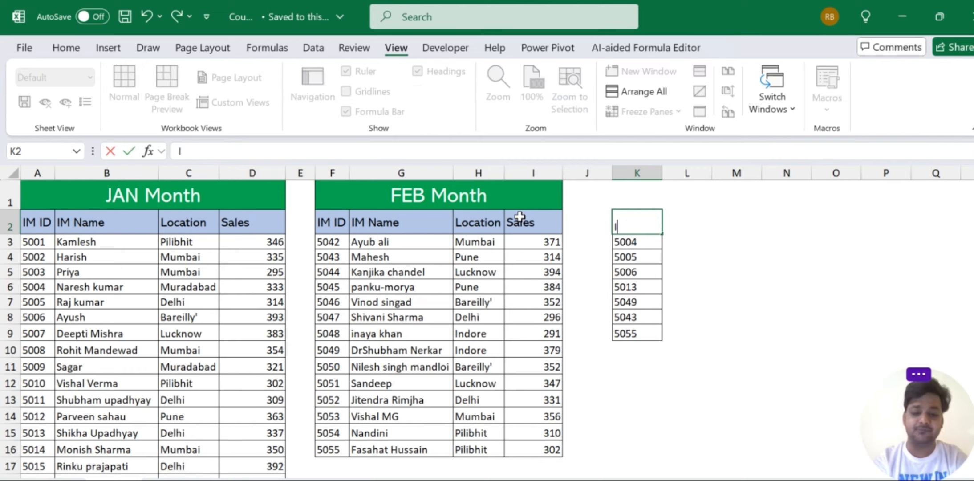
{"action": "type", "text": "M Name"}
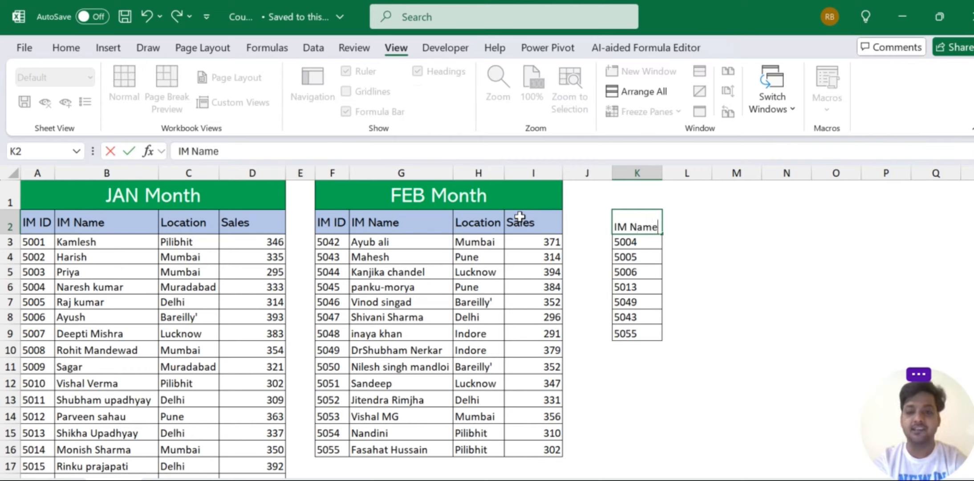
{"action": "key", "text": "Tab"}
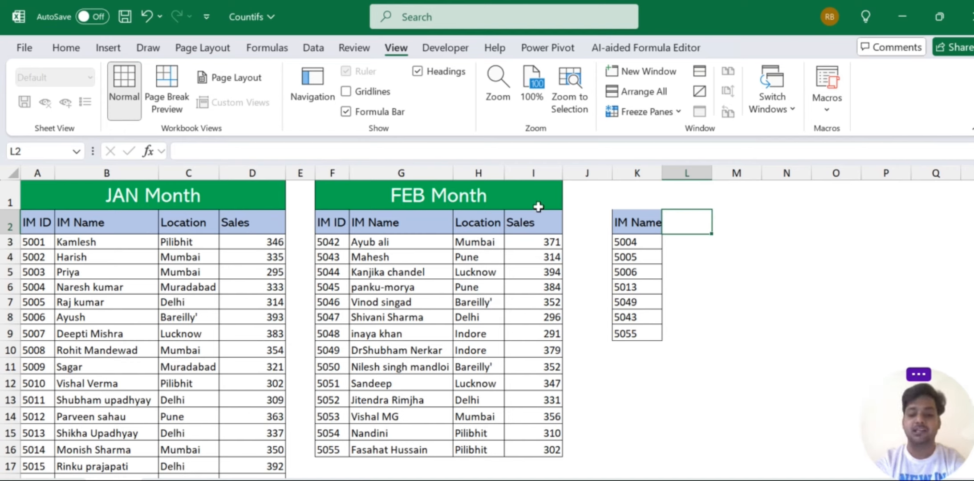
{"action": "type", "text": "Locatio"}
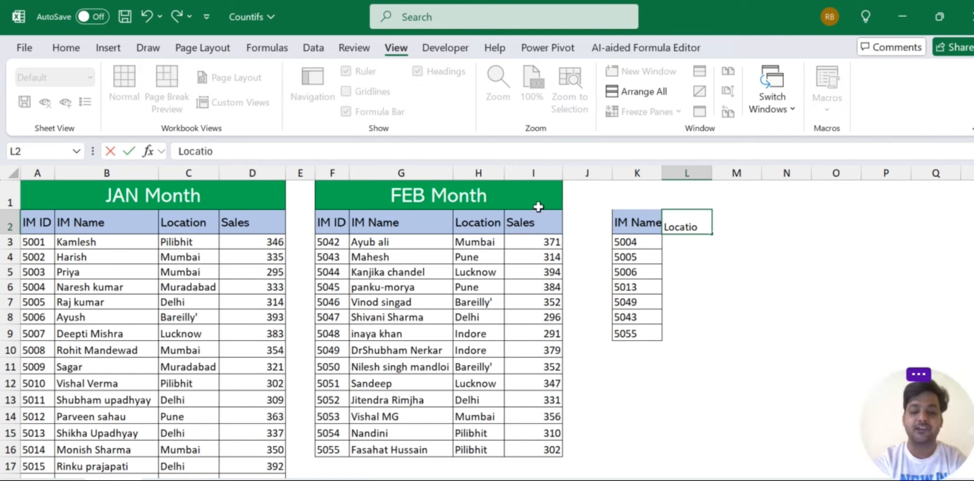
{"action": "type", "text": "n"}
{"action": "key", "text": "Tab"}
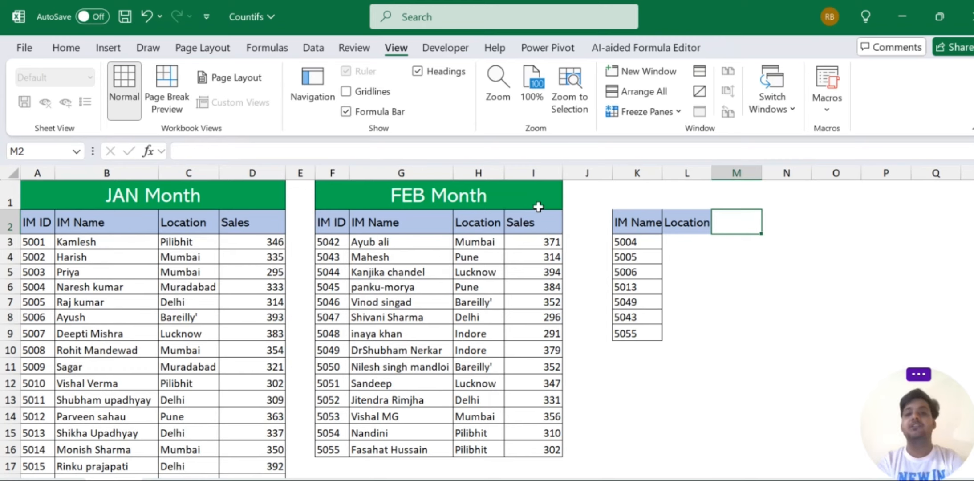
Step: Enter the header Sales in M2 and apply all borders to the range K2:M9
{"action": "type", "text": "Sales"}
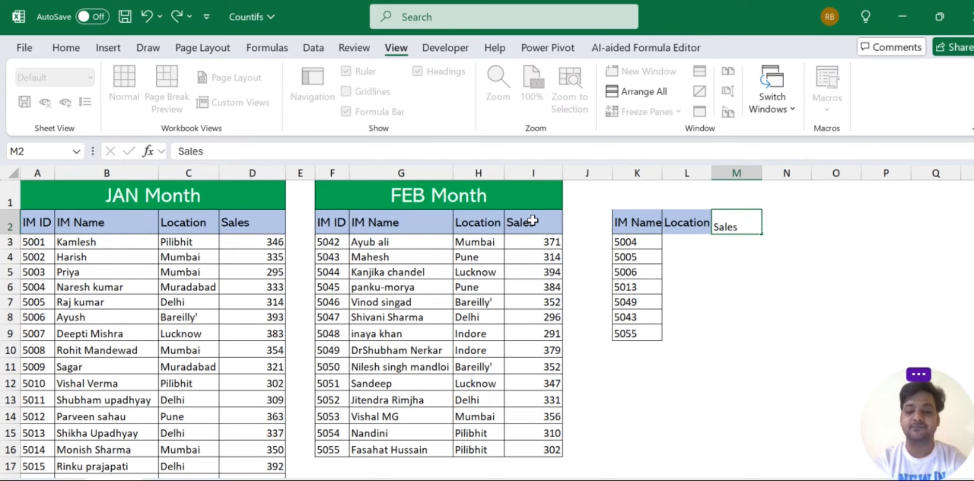
{"action": "key", "text": "Return"}
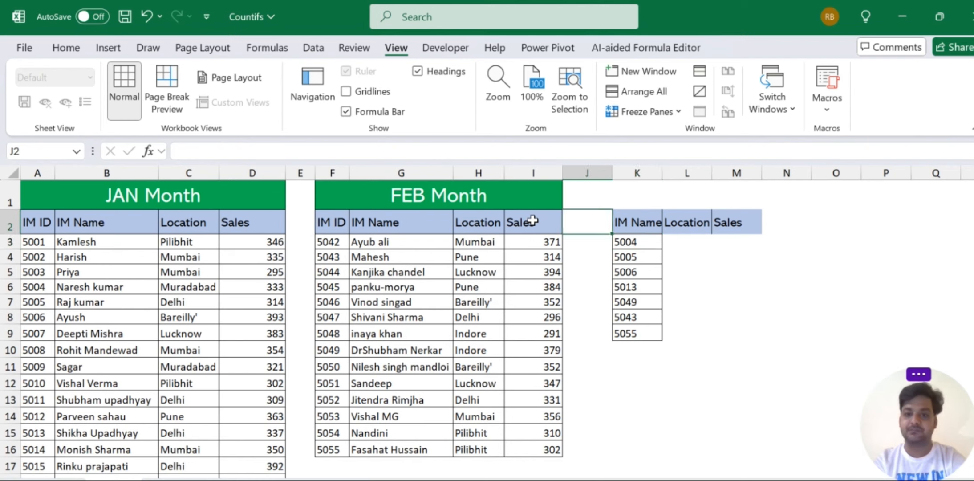
{"action": "key", "text": "Up"}
{"action": "key", "text": "shift+Right"}
{"action": "key", "text": "shift+Right"}
{"action": "key", "text": "ctrl+shift+Down"}
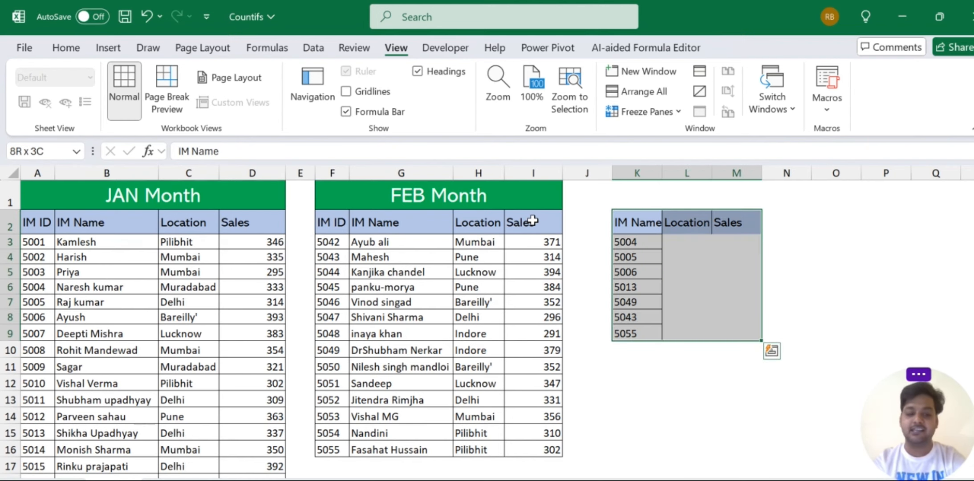
{"action": "key", "text": "alt+h"}
{"action": "key", "text": "b"}
{"action": "key", "text": "a"}
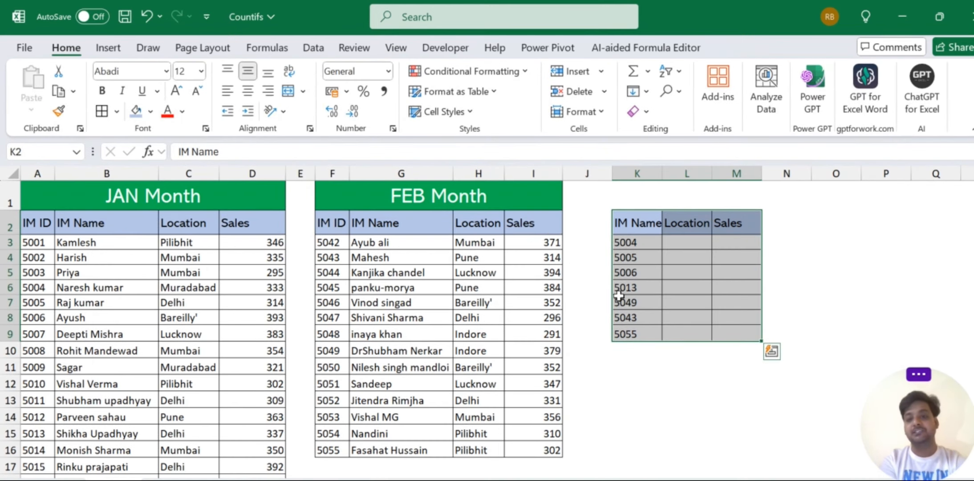
Step: Locate IDs 5055 and 5043 in the FEB Month table and ID 5004 in the JAN Month table
{"action": "left_click", "coordinate": [633, 336]}
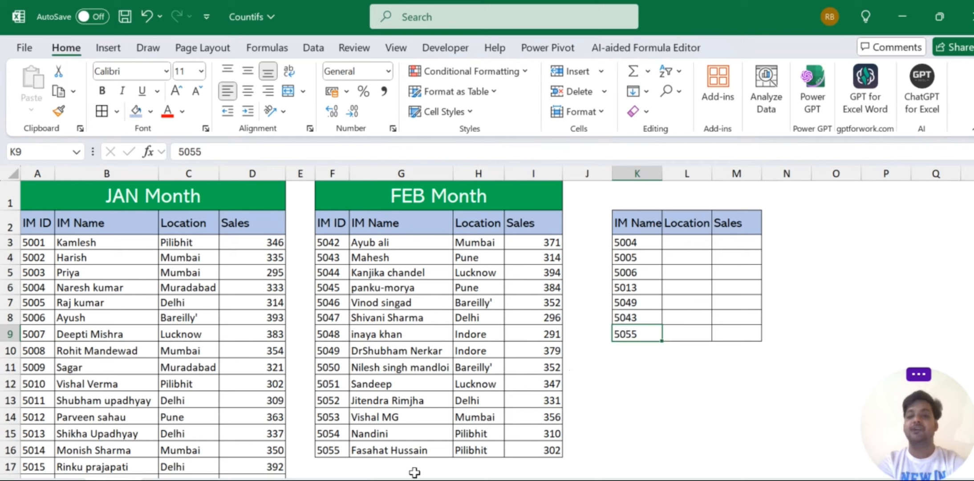
{"action": "left_click", "coordinate": [317, 451]}
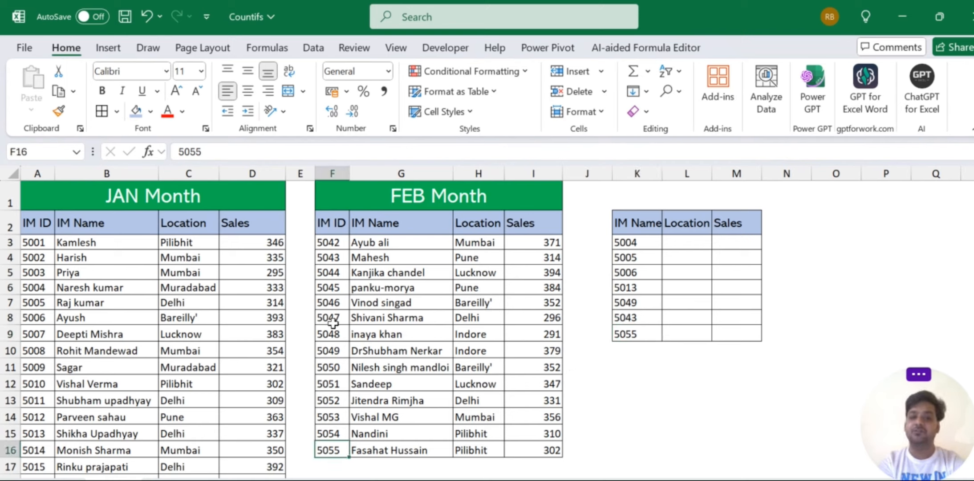
{"action": "left_click", "coordinate": [328, 259]}
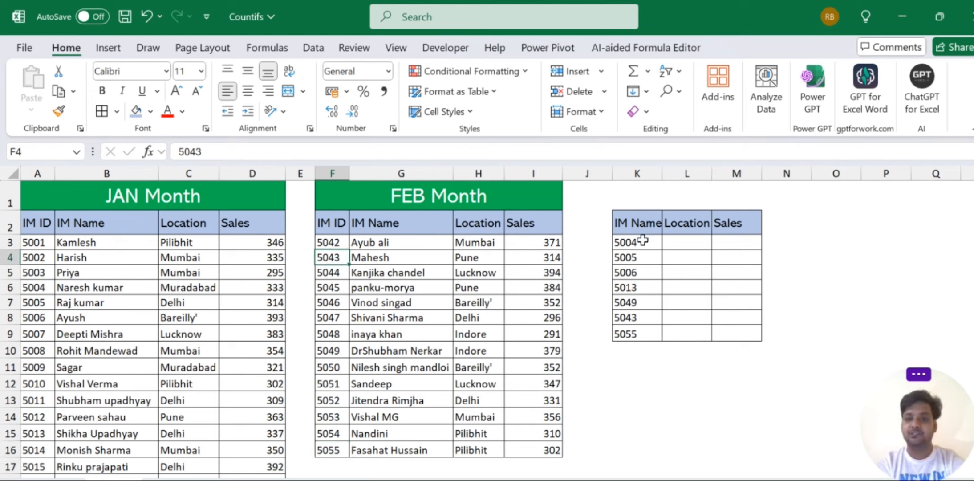
{"action": "left_click", "coordinate": [50, 288]}
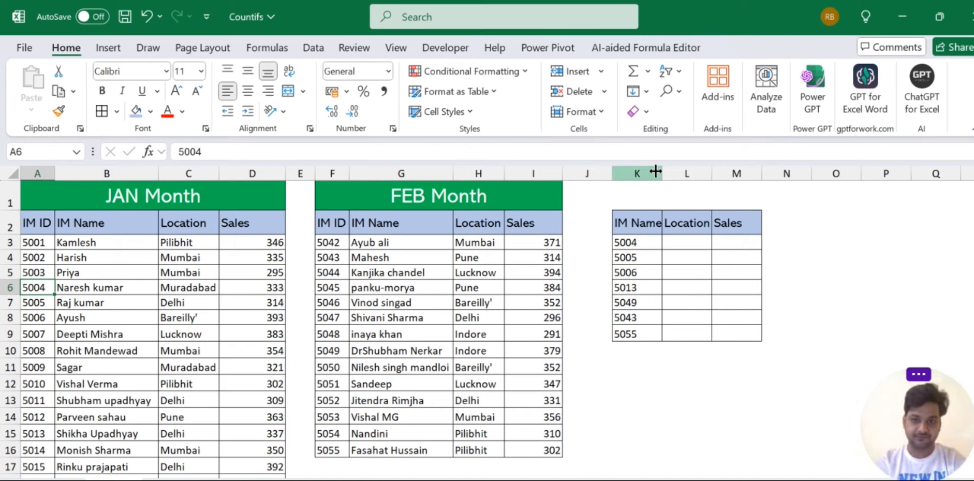
Step: Widen column K to fit its header and start a VLOOKUP formula in L3 with K3 as the lookup value
{"action": "left_click_drag", "start_coordinate": [661, 172], "coordinate": [660, 172]}
{"action": "key", "text": "Right"}
{"action": "key", "text": "Right"}
{"action": "key", "text": "Right"}
{"action": "key", "text": "Right"}
{"action": "key", "text": "Right"}
{"action": "key", "text": "Right"}
{"action": "key", "text": "Right"}
{"action": "key", "text": "Right"}
{"action": "key", "text": "Right"}
{"action": "key", "text": "Right"}
{"action": "key", "text": "Right"}
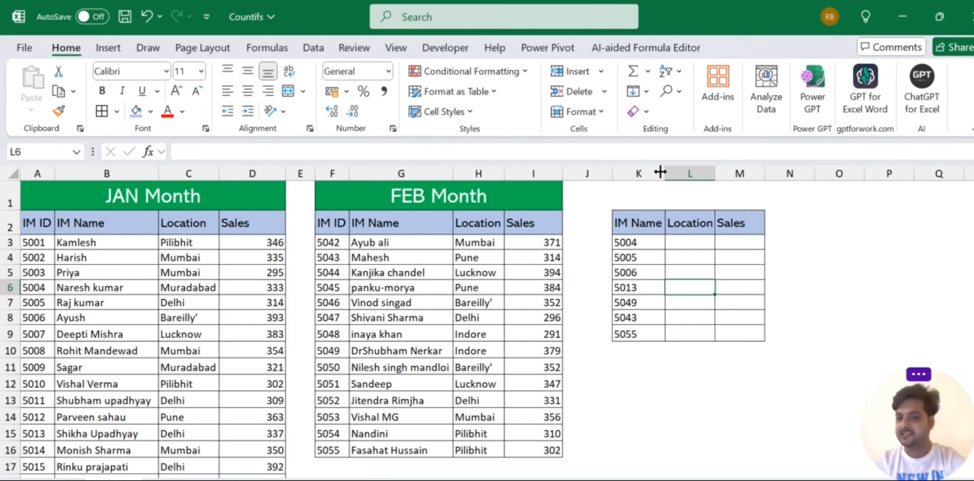
{"action": "key", "text": "Up"}
{"action": "key", "text": "Up"}
{"action": "key", "text": "Up"}
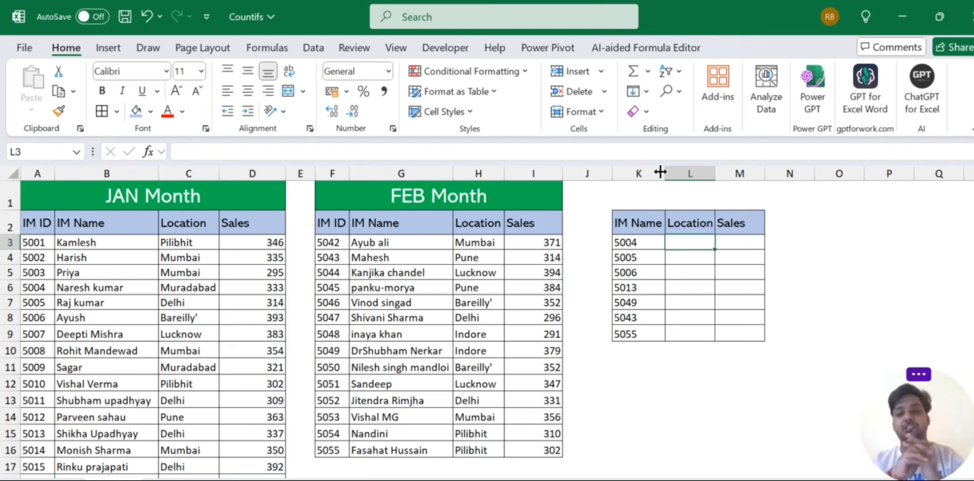
{"action": "type", "text": "="}
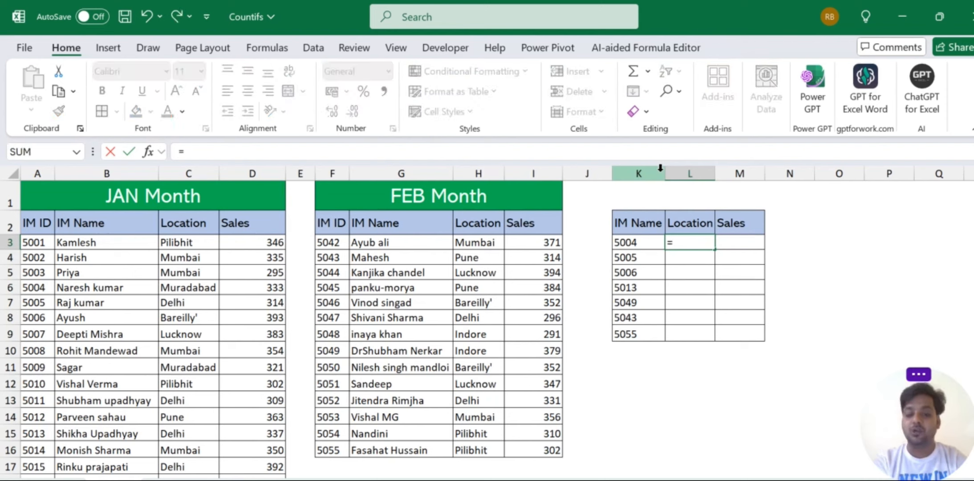
{"action": "type", "text": "vl"}
{"action": "key", "text": "Tab"}
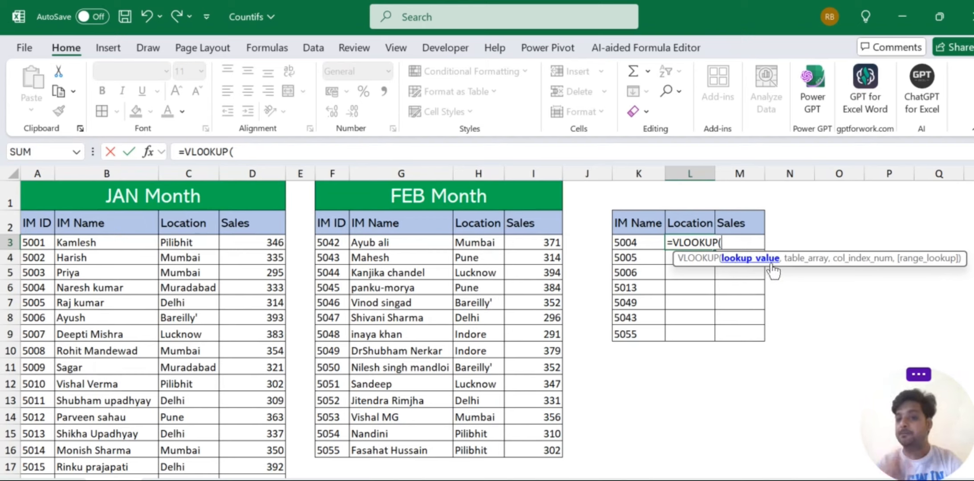
{"action": "left_click", "coordinate": [622, 242]}
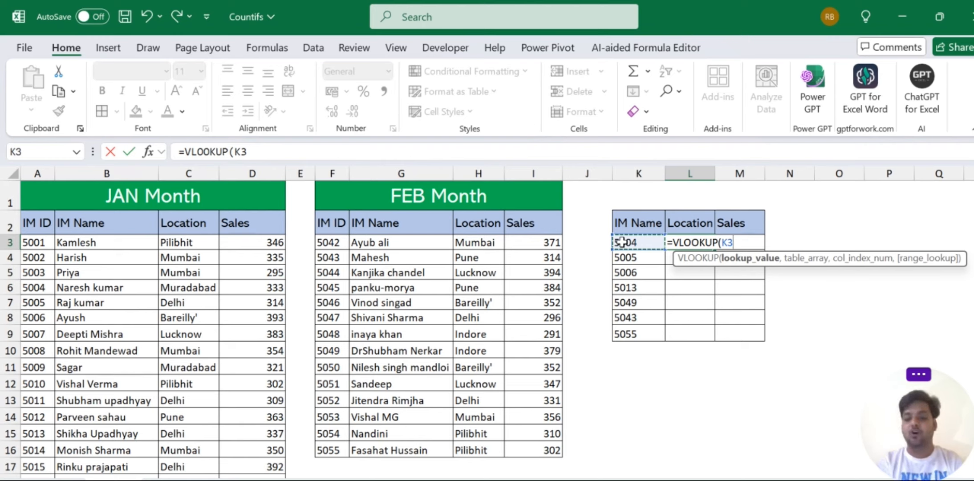
{"action": "type", "text": ","}
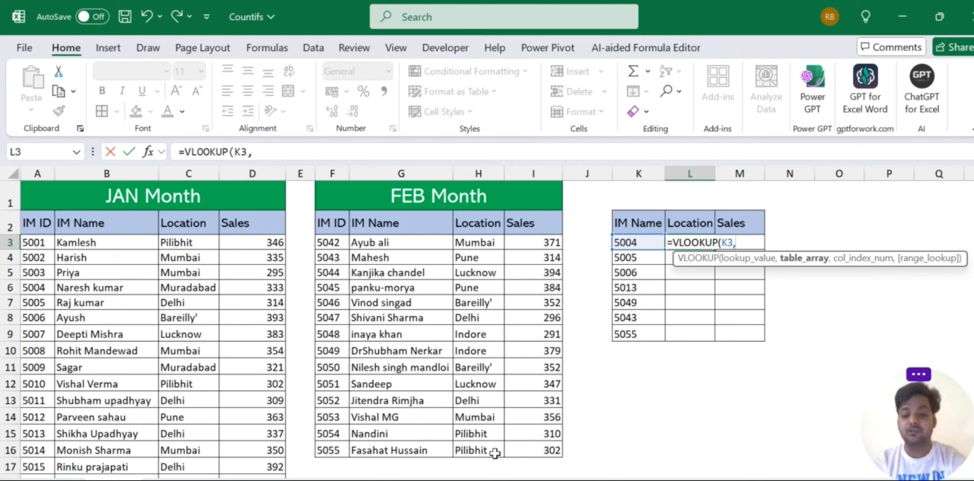
Step: Use VSTACK of the JAN range A2:D43 and the FEB range F2:I16 as the VLOOKUP table array in L3
{"action": "type", "text": "vs"}
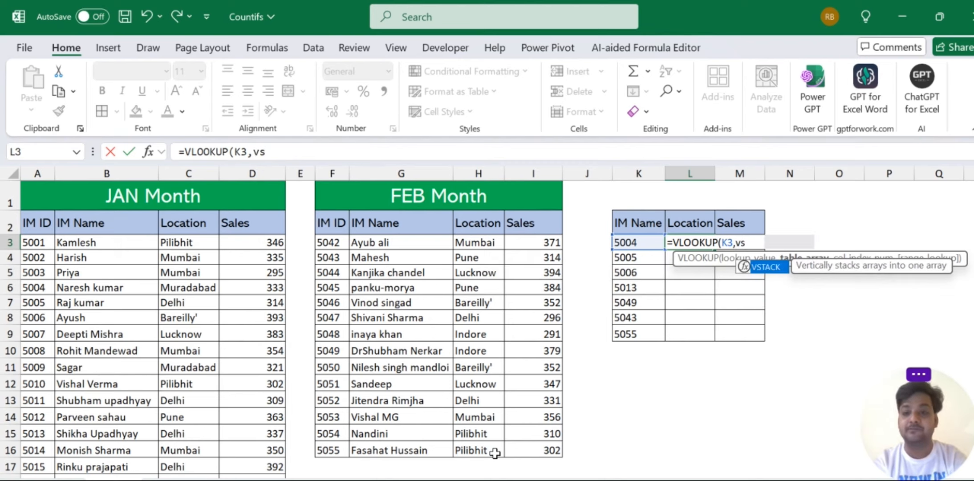
{"action": "key", "text": "Tab"}
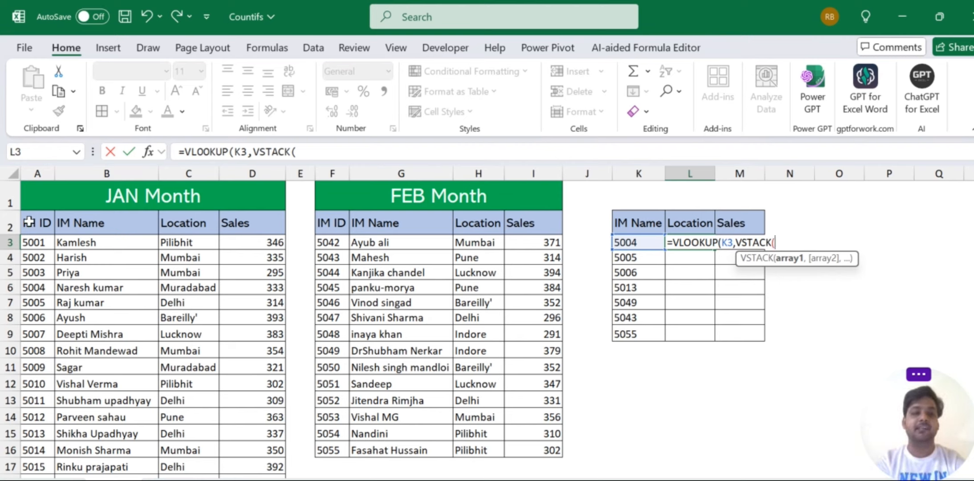
{"action": "left_click_drag", "start_coordinate": [24, 222], "coordinate": [278, 425]}
{"action": "key", "text": "shift+Up"}
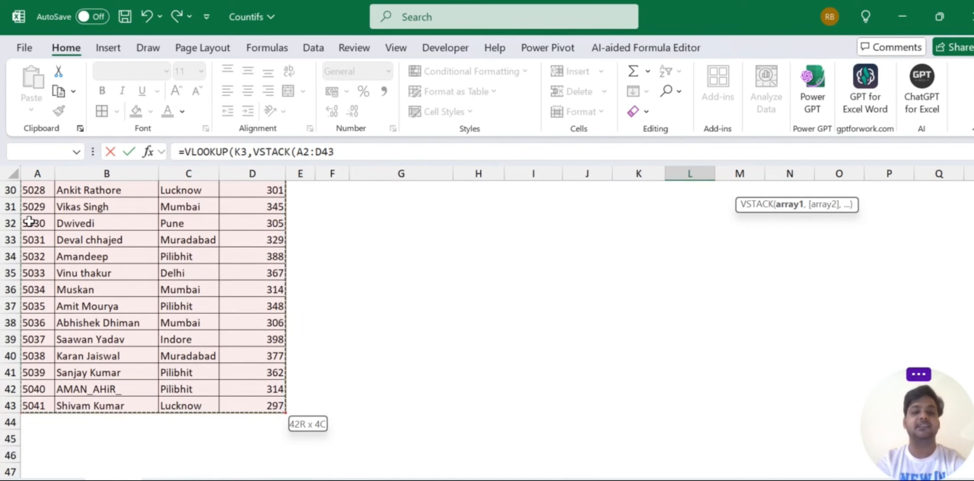
{"action": "scroll", "coordinate": [297, 258], "scroll_direction": "up", "scroll_amount": 10}
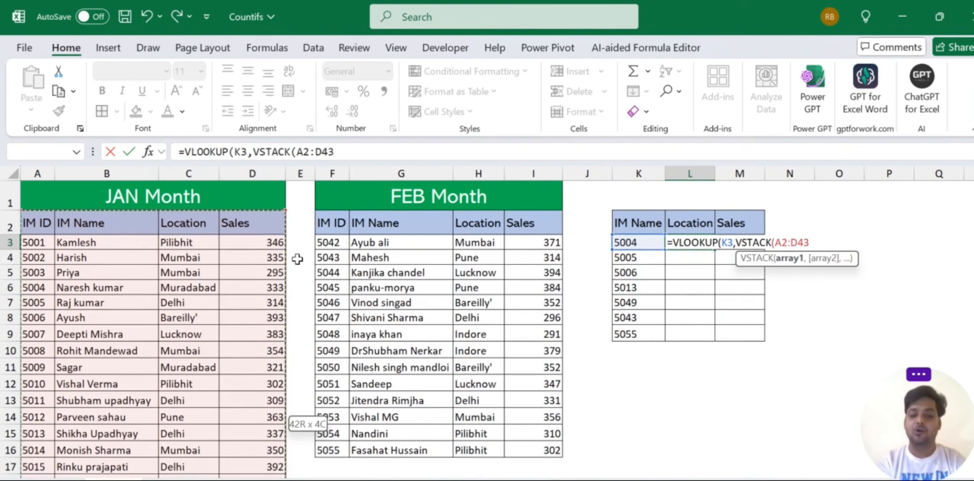
{"action": "type", "text": ","}
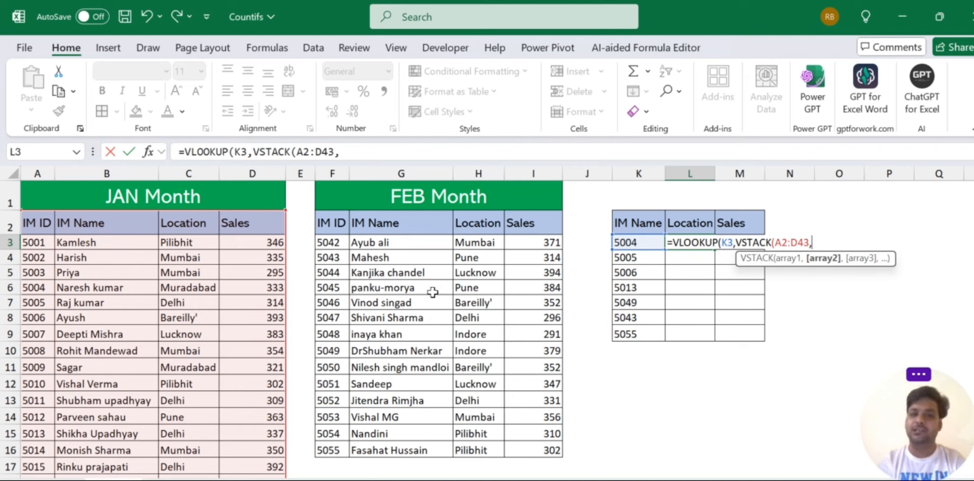
{"action": "left_click", "coordinate": [335, 223]}
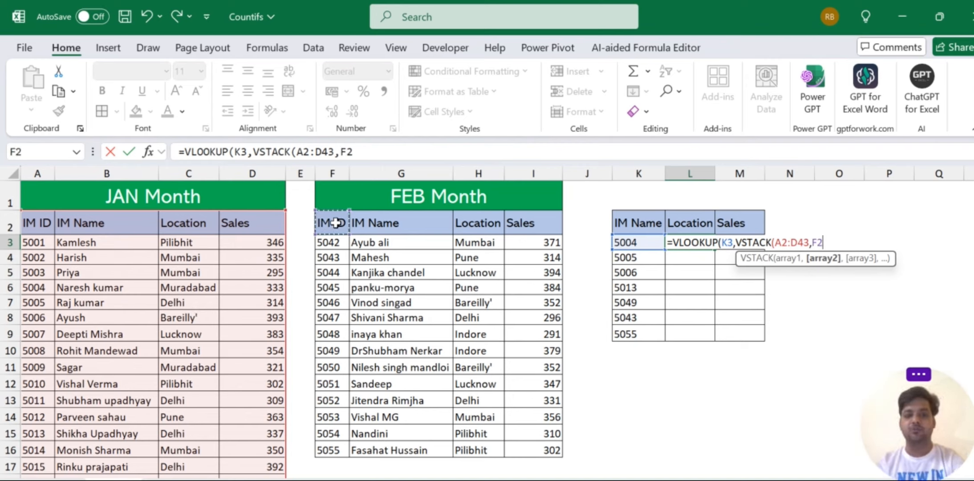
{"action": "left_click_drag", "start_coordinate": [335, 222], "coordinate": [554, 450]}
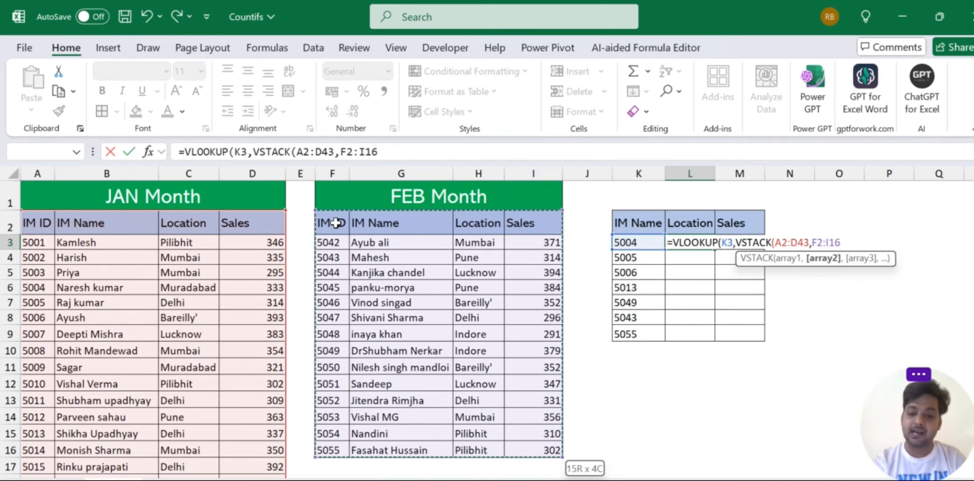
{"action": "type", "text": ")"}
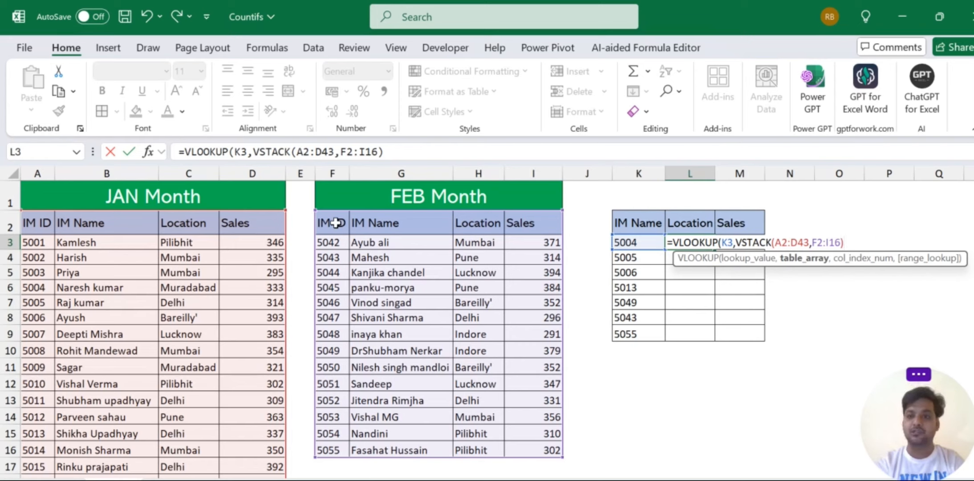
Step: Complete the L3 formula with the column index array {3,4} and the range lookup value 0
{"action": "type", "text": ","}
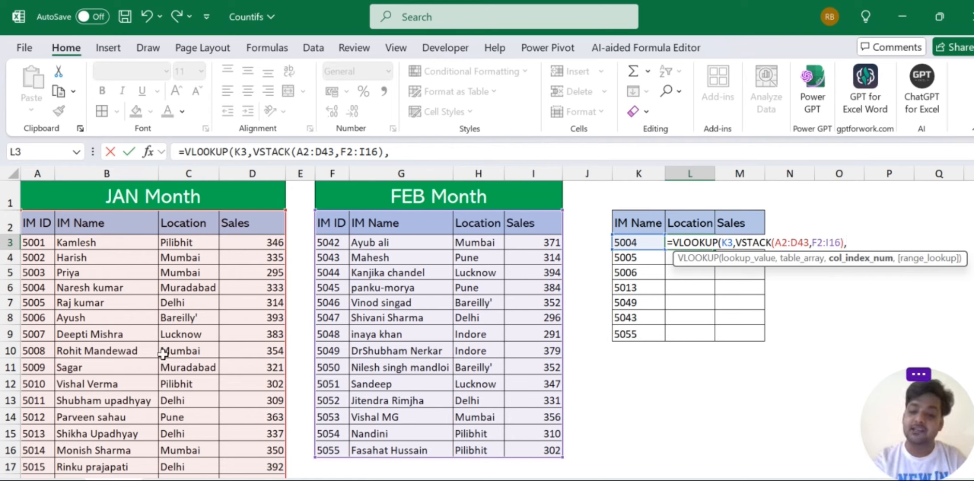
{"action": "type", "text": "{"}
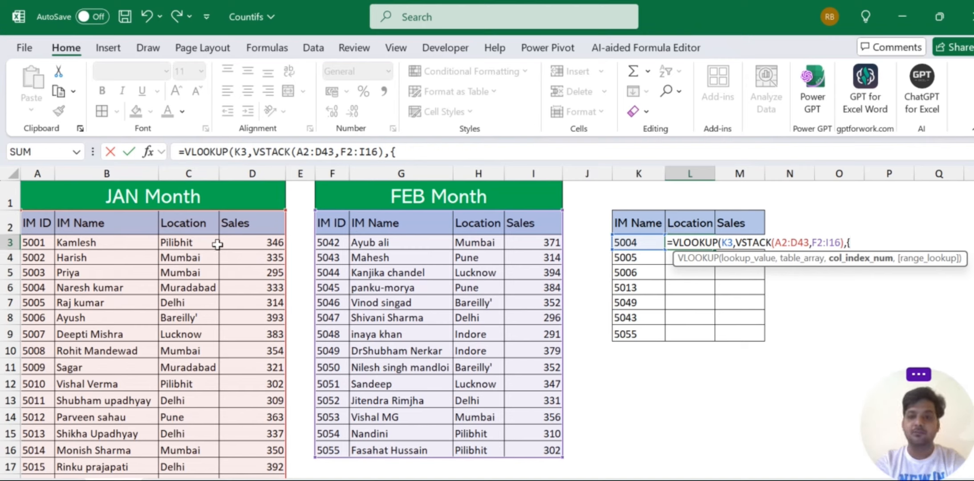
{"action": "type", "text": "3,"}
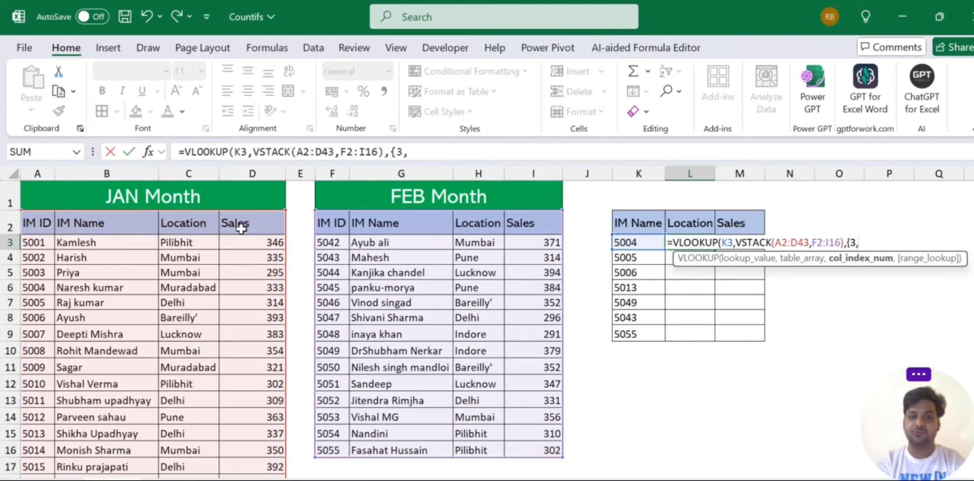
{"action": "type", "text": "4"}
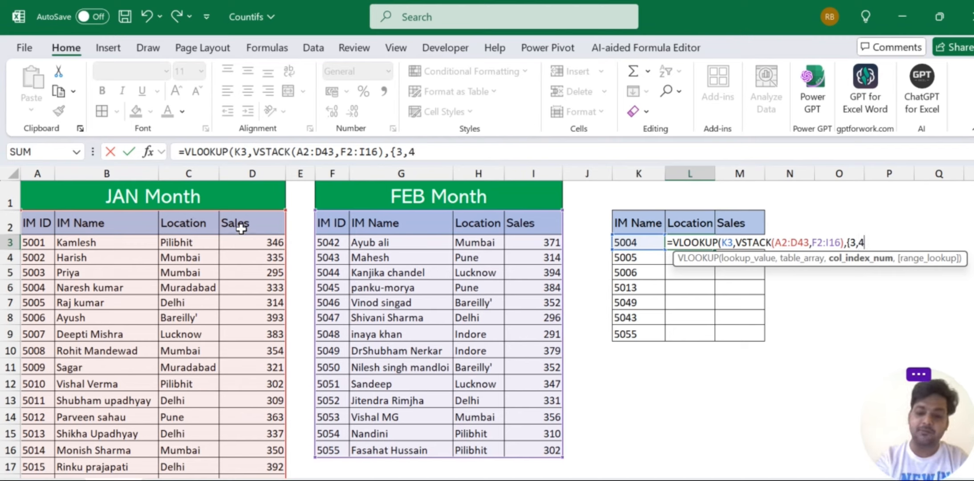
{"action": "type", "text": "}"}
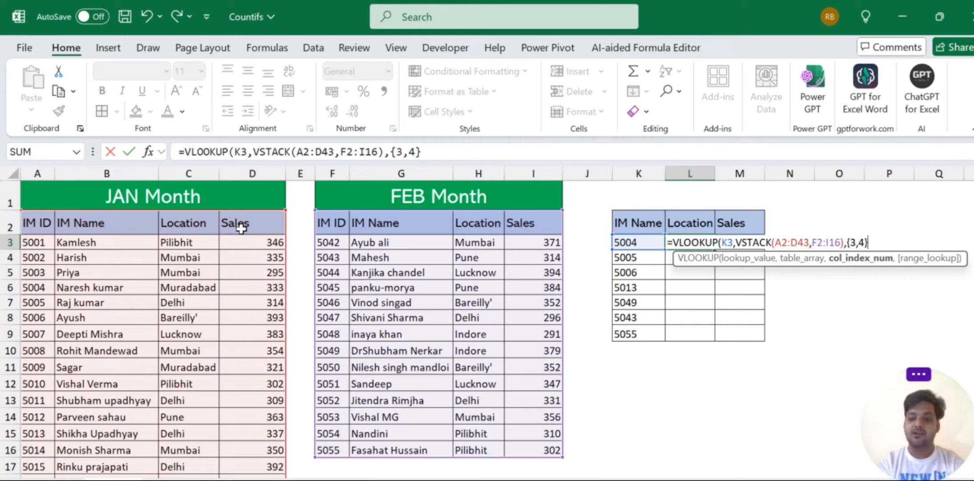
{"action": "type", "text": ","}
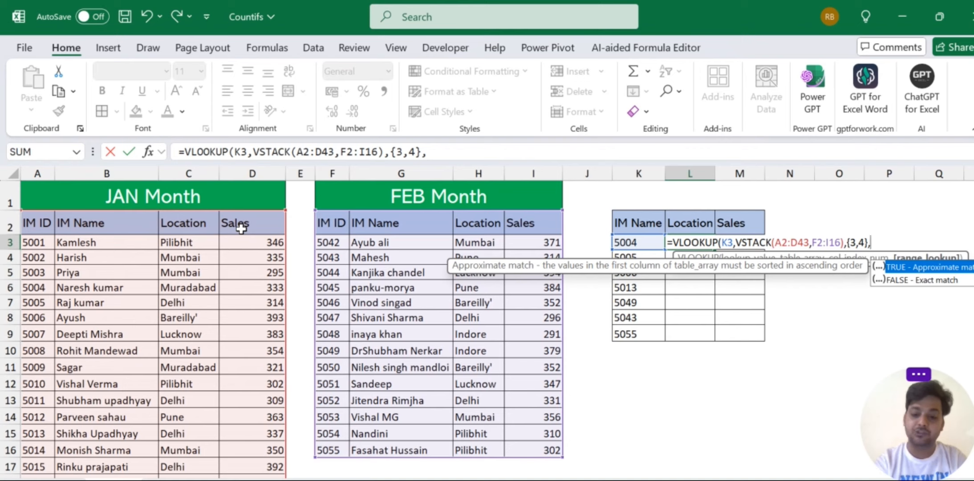
{"action": "type", "text": "0"}
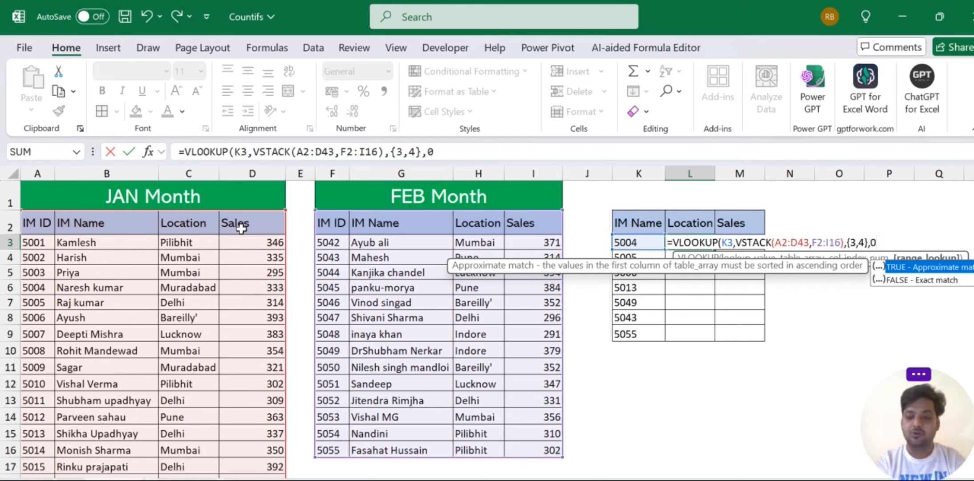
{"action": "type", "text": ")"}
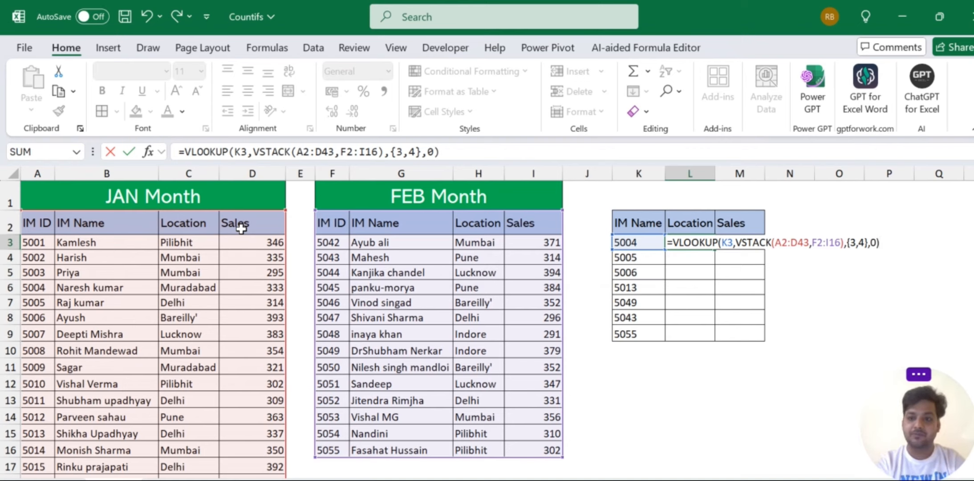
Step: Change the end of the L3 formula to {3,4},),0) and try to enter it
{"action": "key", "text": "BackSpace"}
{"action": "key", "text": "BackSpace"}
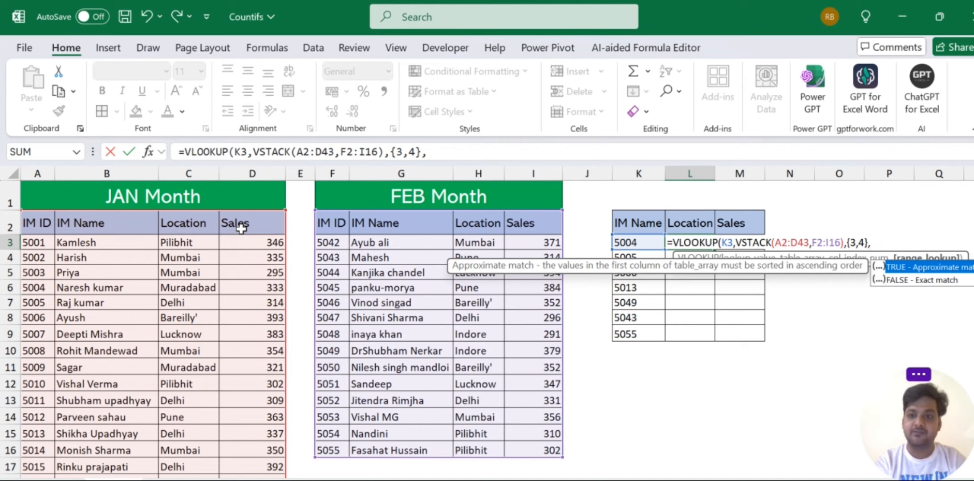
{"action": "type", "text": ")"}
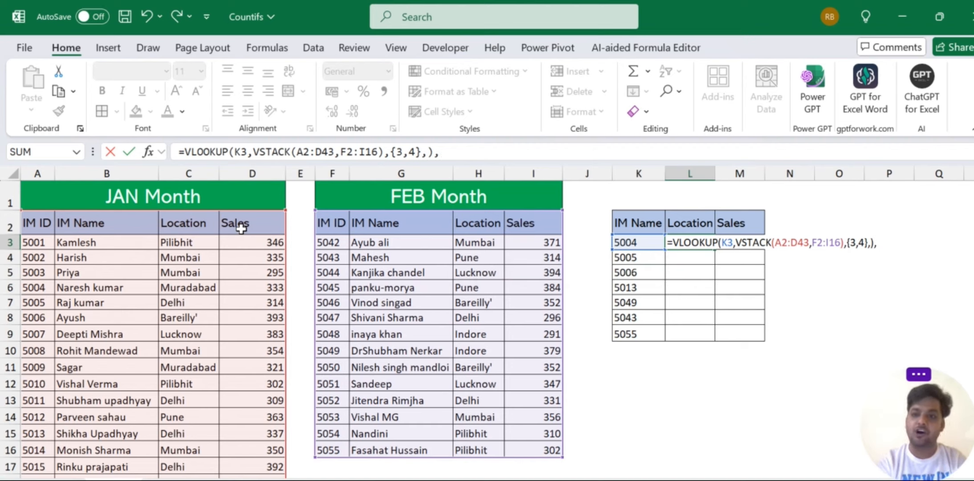
{"action": "type", "text": ",0"}
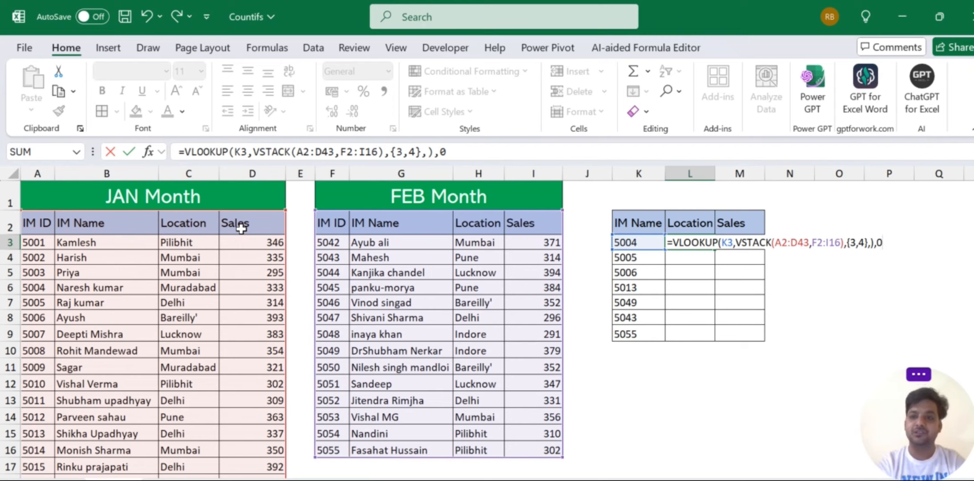
{"action": "type", "text": ")"}
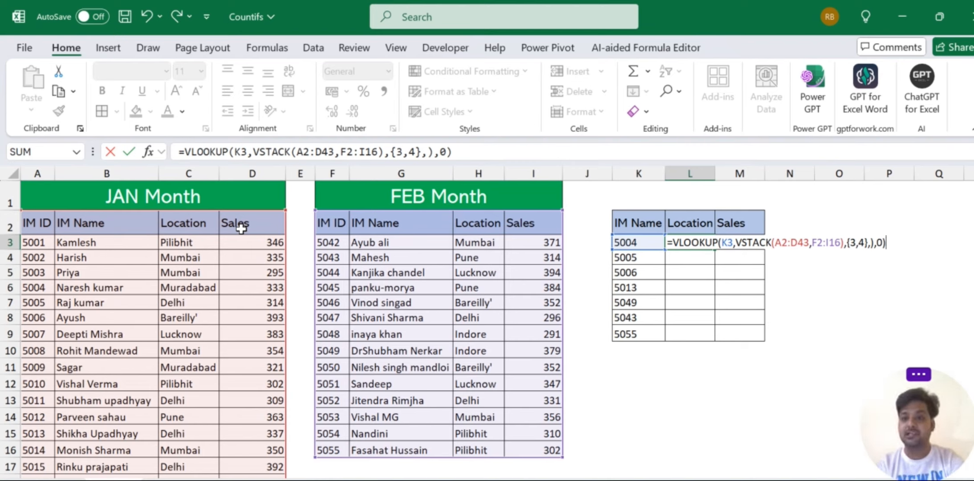
{"action": "key", "text": "Return"}
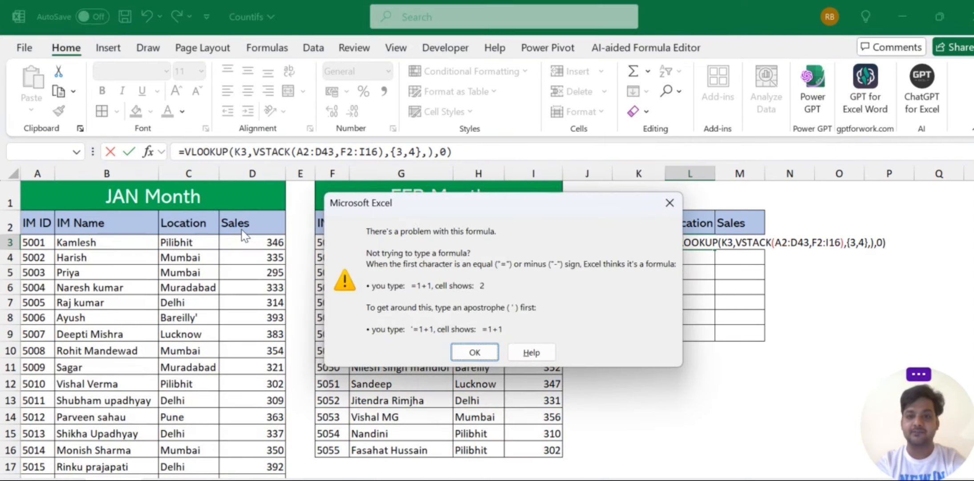
Step: Correct the L3 formula to =VLOOKUP(K3,VSTACK(A2:D43,F2:I16),{3,4},0) and enter it
{"action": "key", "text": "Return"}
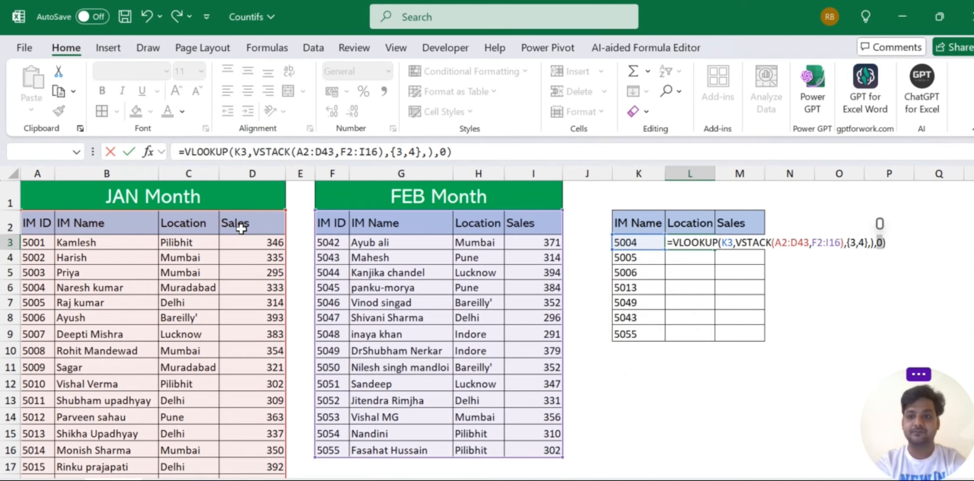
{"action": "key", "text": "BackSpace"}
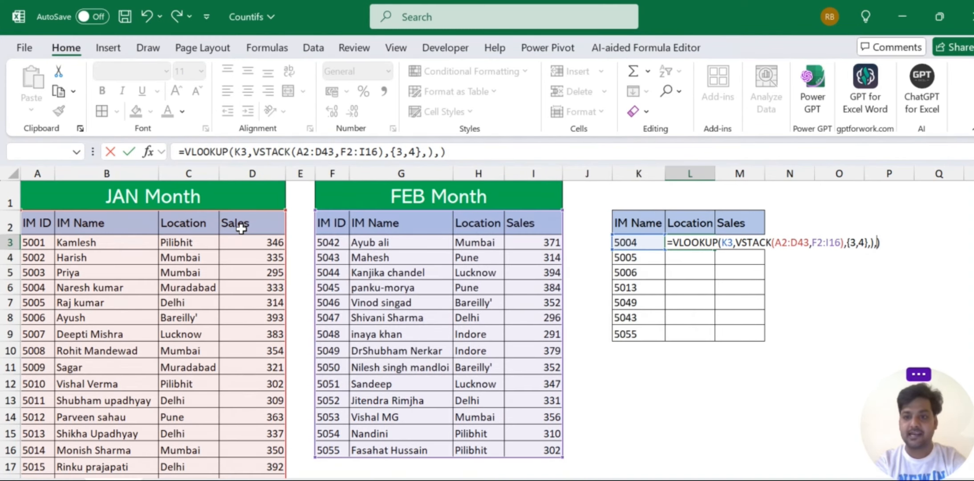
{"action": "key", "text": "BackSpace"}
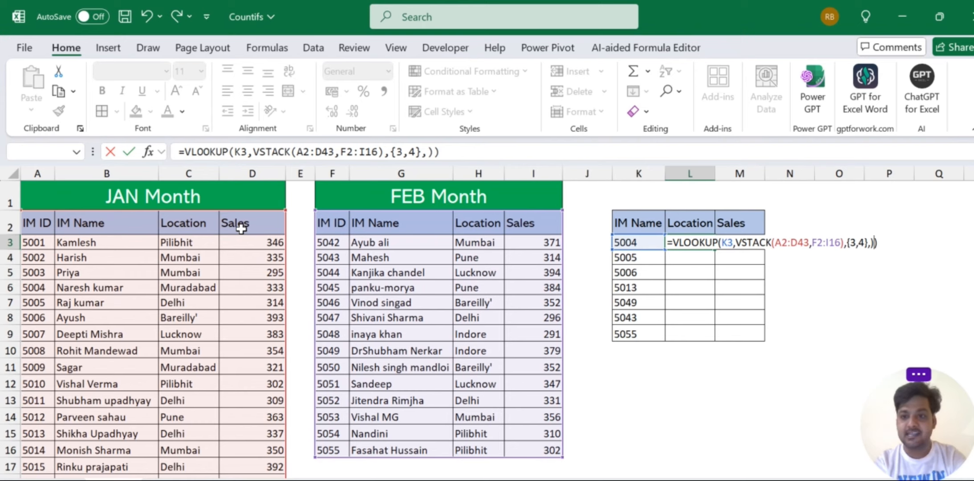
{"action": "key", "text": "BackSpace"}
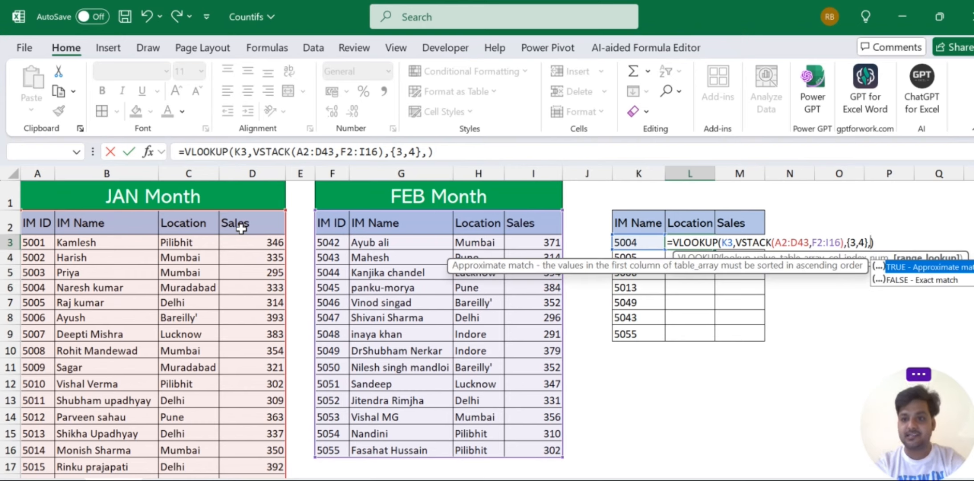
{"action": "type", "text": "0"}
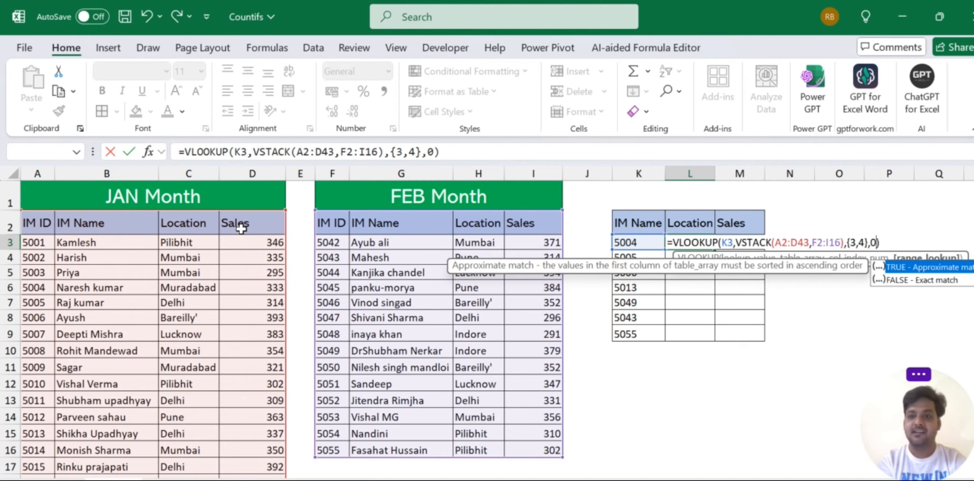
{"action": "key", "text": "Right"}
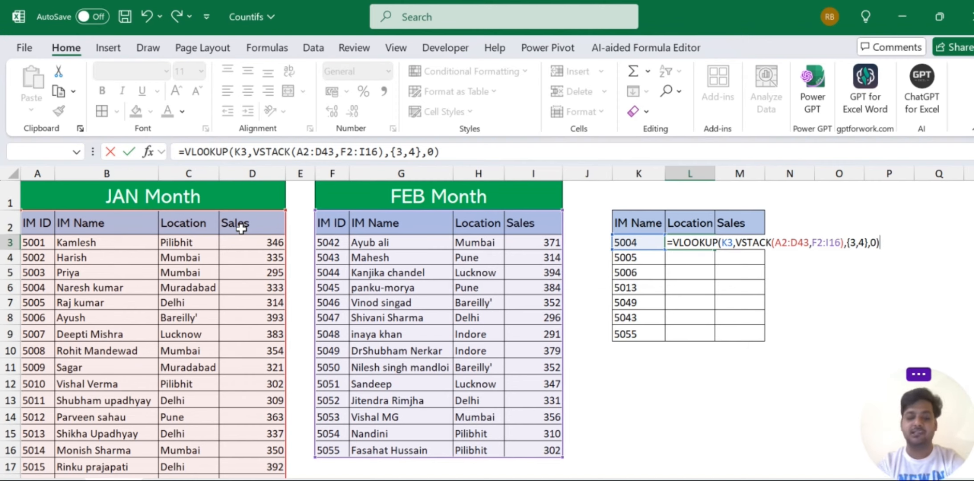
{"action": "key", "text": "ctrl+Return"}
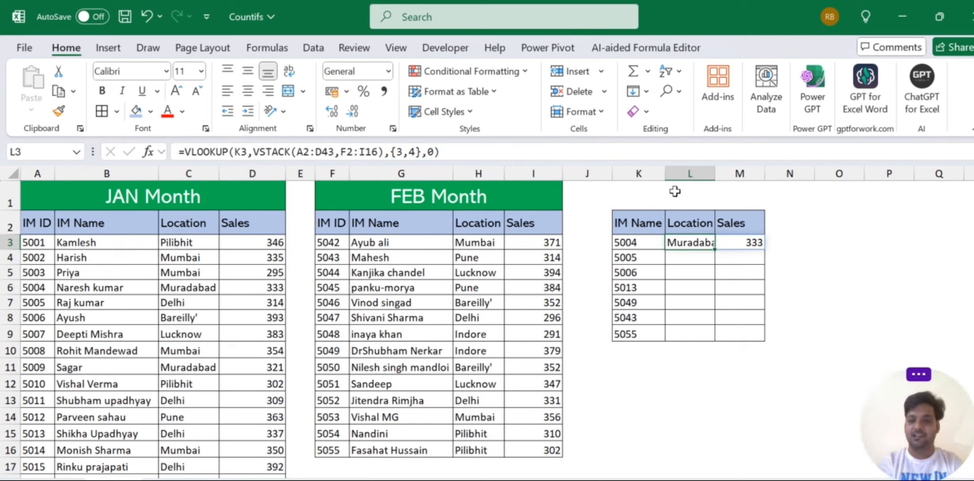
Step: Fit column L to its contents and fill the L3 lookup formula down to row 9
{"action": "double_click", "coordinate": [712, 174]}
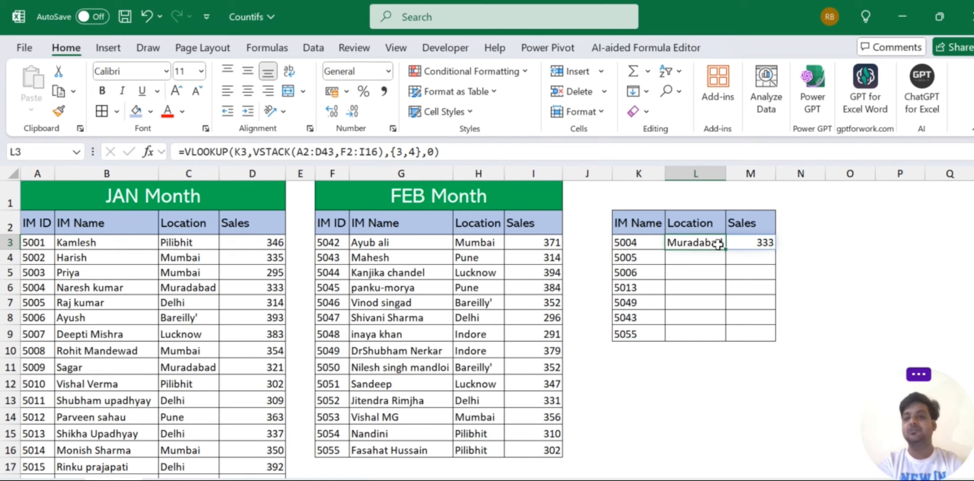
{"action": "left_click_drag", "start_coordinate": [717, 243], "coordinate": [771, 339]}
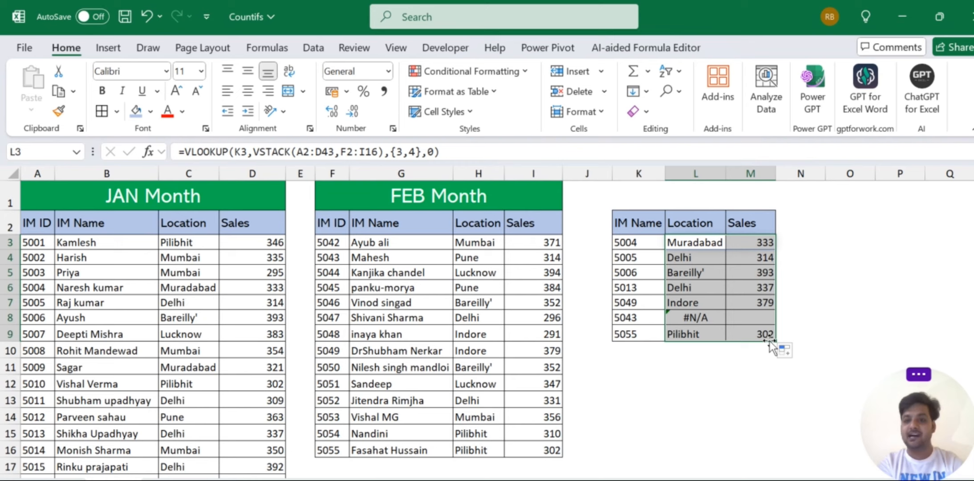
Step: Inspect the lookup in row 8 and locate its IM ID in the FEB Month table
{"action": "left_click", "coordinate": [646, 322]}
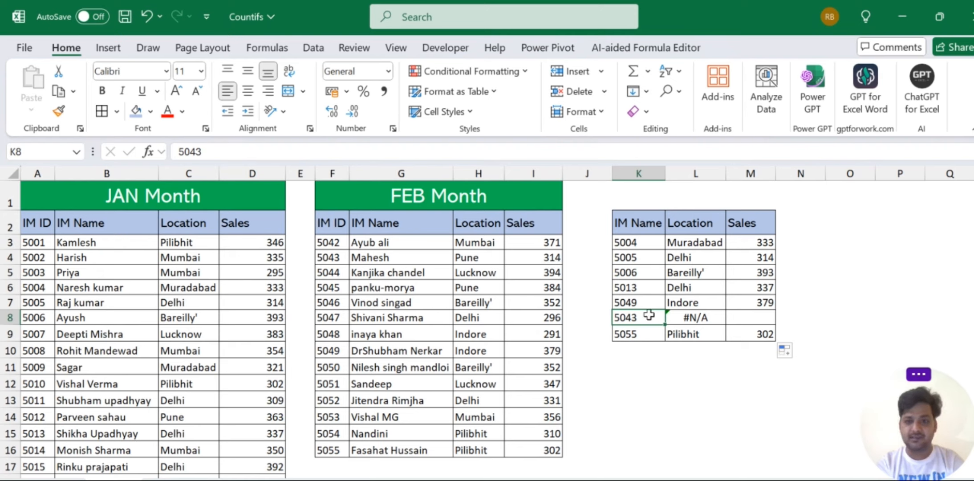
{"action": "left_click", "coordinate": [703, 317]}
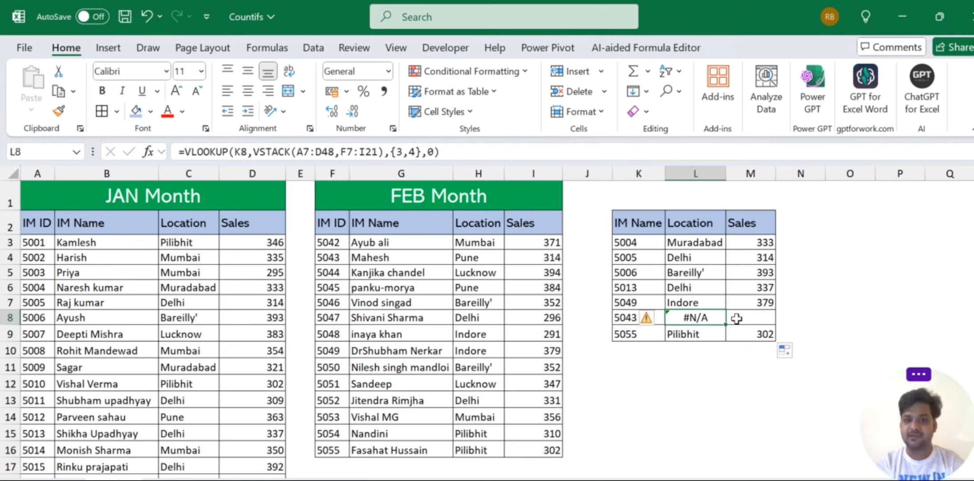
{"action": "left_click", "coordinate": [744, 318]}
{"action": "left_click", "coordinate": [622, 317]}
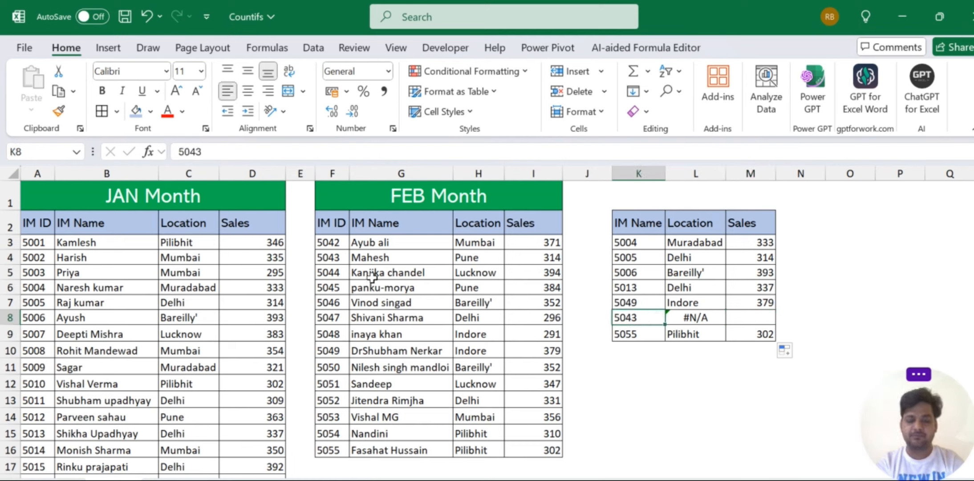
{"action": "left_click", "coordinate": [372, 256]}
{"action": "key", "text": "Left"}
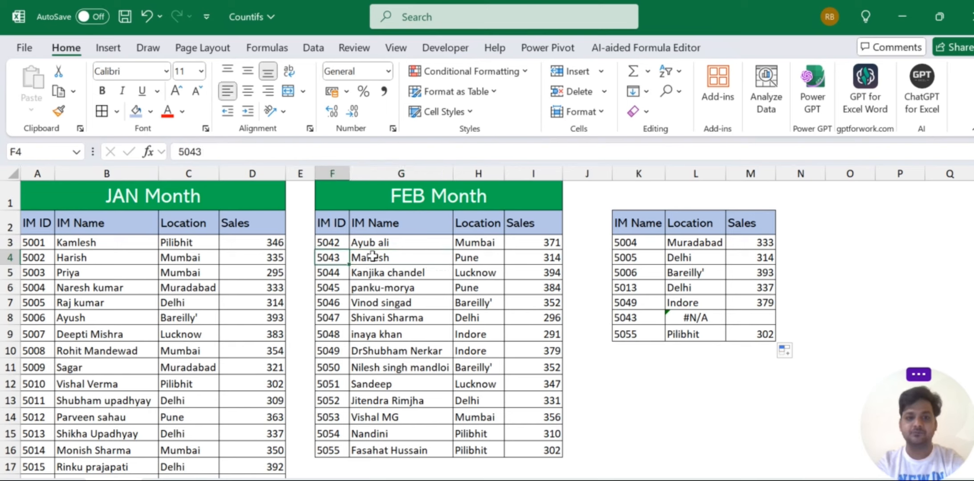
Step: Clear the IM IDs and lookup results from K8:M9
{"action": "key", "text": "Right"}
{"action": "key", "text": "Right"}
{"action": "key", "text": "Right"}
{"action": "key", "text": "Right"}
{"action": "key", "text": "Right"}
{"action": "key", "text": "Down"}
{"action": "key", "text": "Down"}
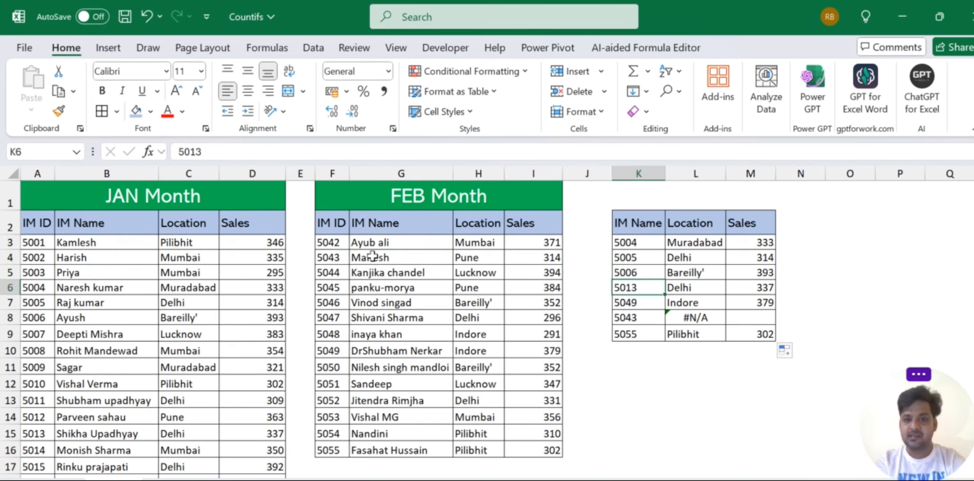
{"action": "key", "text": "Down"}
{"action": "key", "text": "Right"}
{"action": "key", "text": "Down"}
{"action": "key", "text": "Left"}
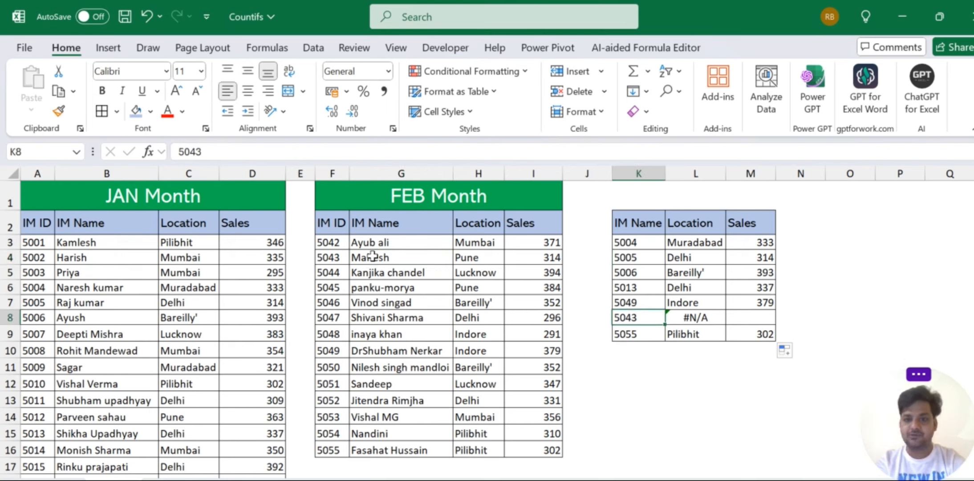
{"action": "key", "text": "shift+Right"}
{"action": "key", "text": "shift+Right"}
{"action": "key", "text": "shift+Down"}
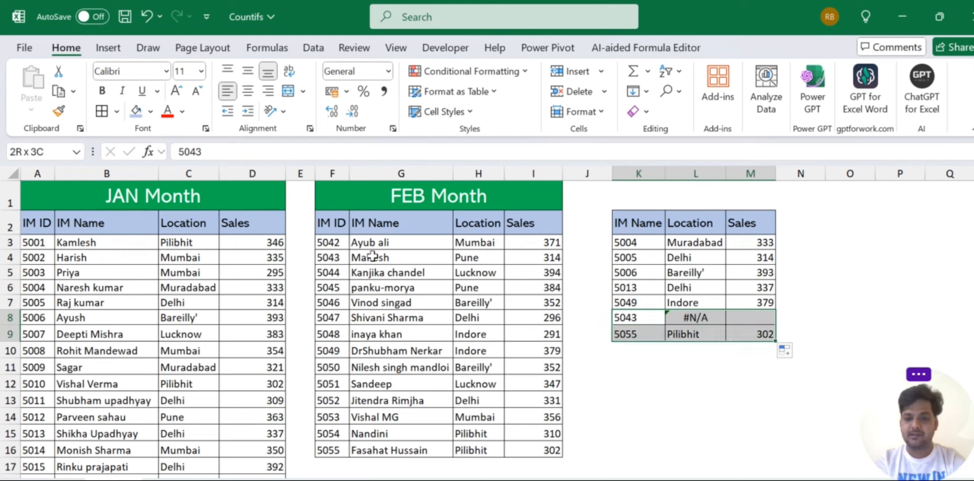
{"action": "key", "text": "Delete"}
{"action": "key", "text": "Up"}
{"action": "key", "text": "Up"}
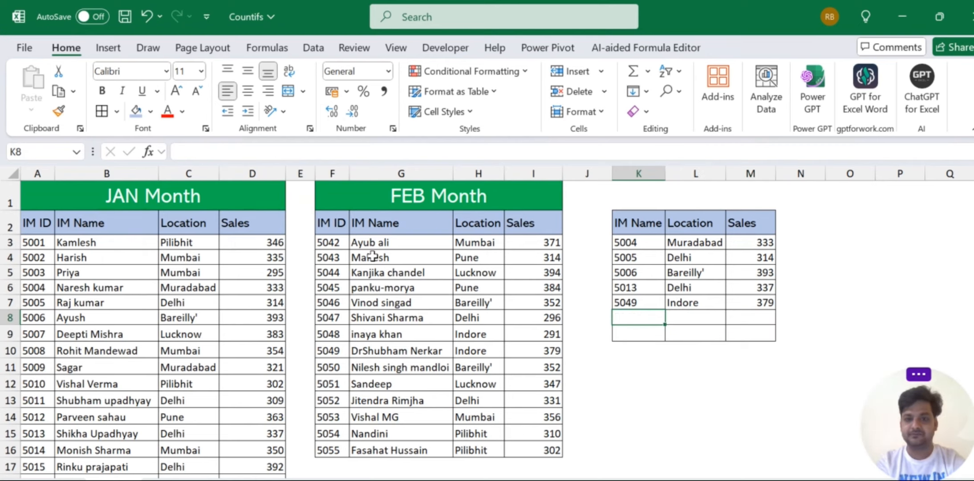
Step: Copy the IM ID in F5 of the FEB Month table into K8
{"action": "key", "text": "Down"}
{"action": "key", "text": "Left"}
{"action": "key", "text": "Left"}
{"action": "key", "text": "Left"}
{"action": "key", "text": "Left"}
{"action": "key", "text": "Left"}
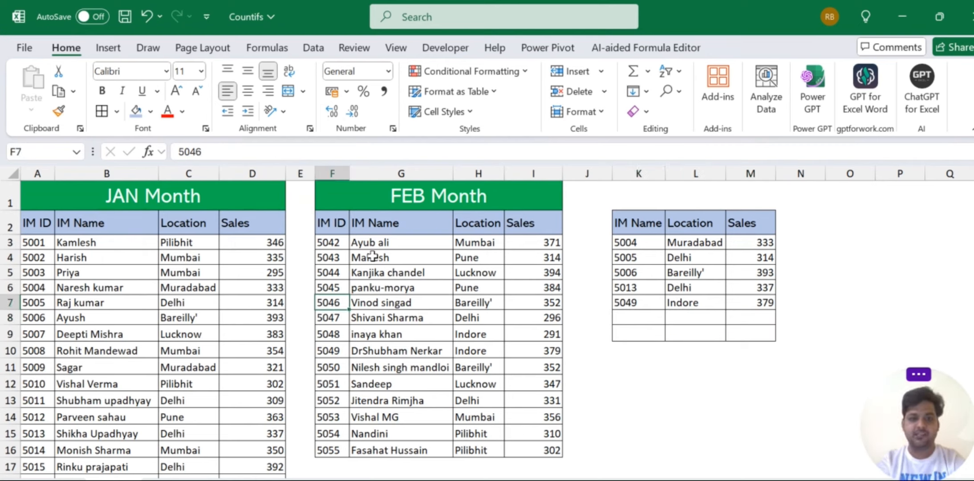
{"action": "key", "text": "Up"}
{"action": "key", "text": "Up"}
{"action": "key", "text": "ctrl+c"}
{"action": "key", "text": "Right"}
{"action": "key", "text": "Right"}
{"action": "key", "text": "Right"}
{"action": "key", "text": "Right"}
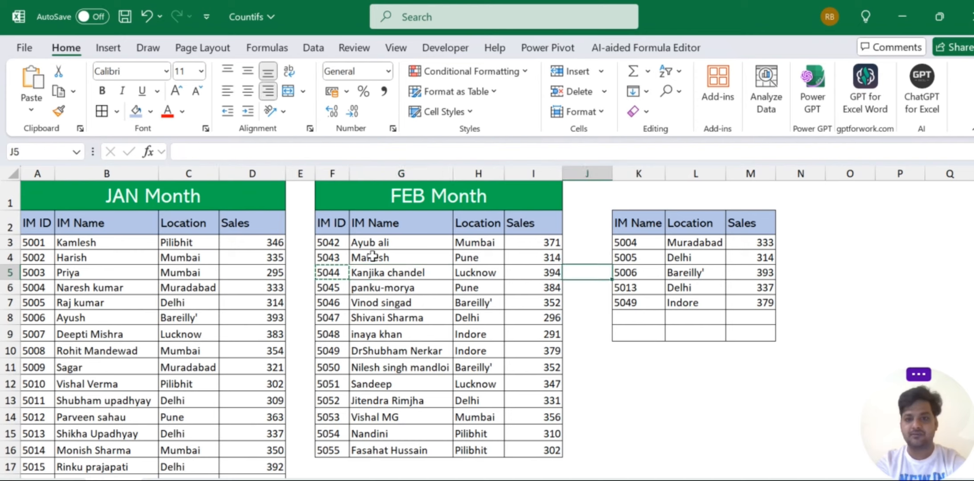
{"action": "key", "text": "Down"}
{"action": "key", "text": "Down"}
{"action": "key", "text": "Right"}
{"action": "key", "text": "Down"}
{"action": "key", "text": "ctrl+v"}
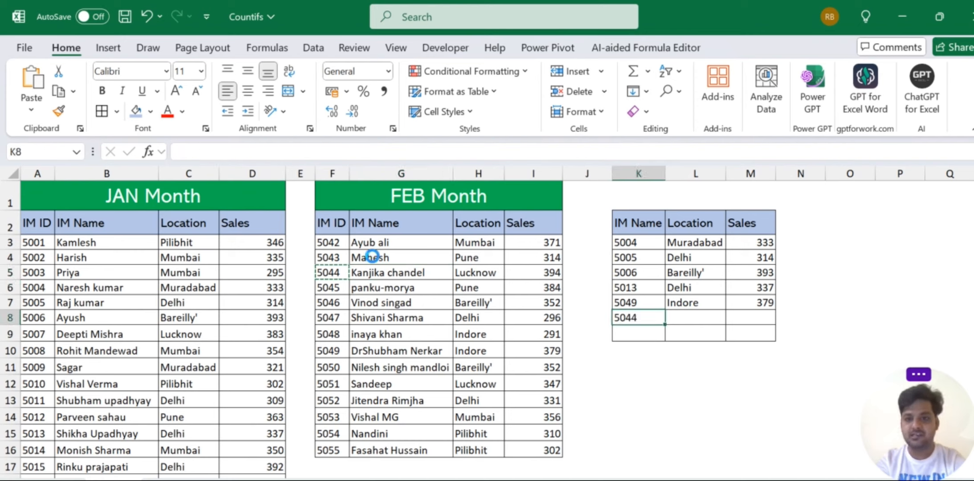
Step: Copy the IM ID in F11 of the FEB Month table into K9
{"action": "key", "text": "Down"}
{"action": "key", "text": "Left"}
{"action": "key", "text": "Left"}
{"action": "key", "text": "Left"}
{"action": "key", "text": "Left"}
{"action": "key", "text": "Left"}
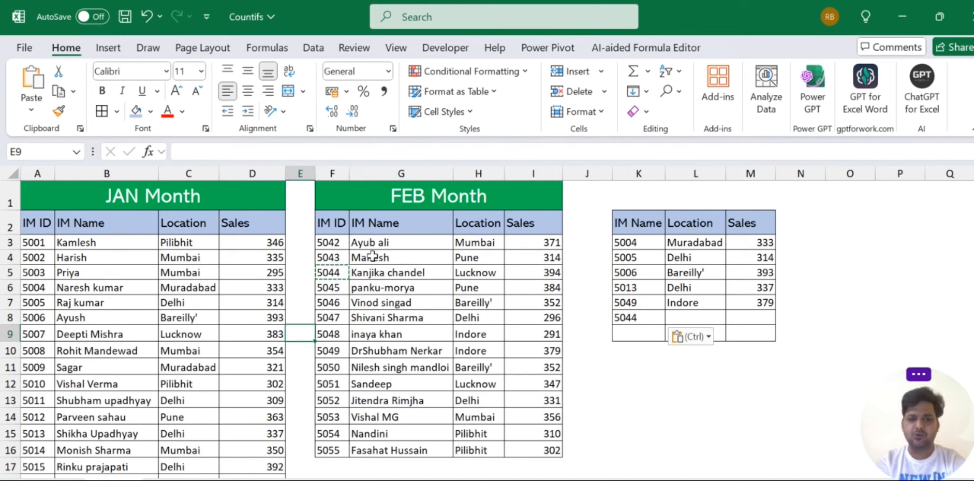
{"action": "key", "text": "Down"}
{"action": "key", "text": "Down"}
{"action": "key", "text": "ctrl+c"}
{"action": "key", "text": "Right"}
{"action": "key", "text": "Right"}
{"action": "key", "text": "Right"}
{"action": "key", "text": "Right"}
{"action": "key", "text": "Right"}
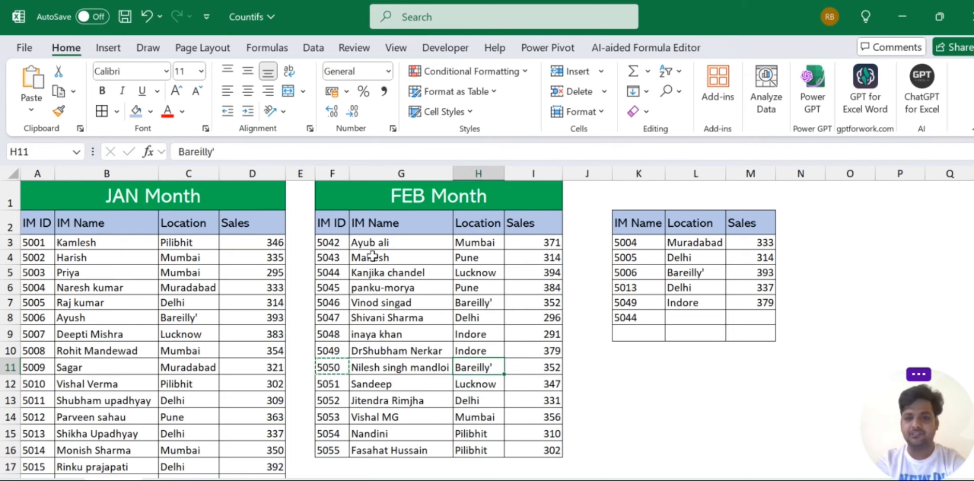
{"action": "key", "text": "Up"}
{"action": "key", "text": "Up"}
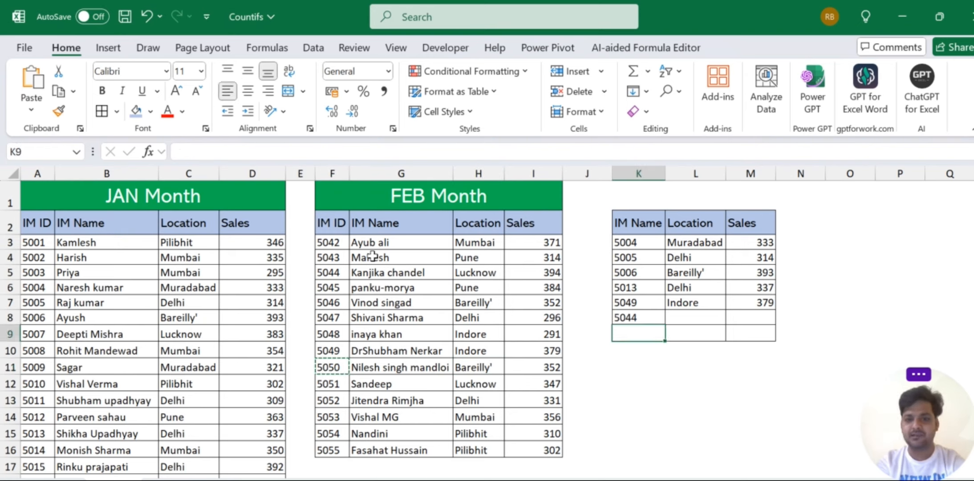
{"action": "key", "text": "ctrl+v"}
Step: Fill the lookup formula from L7:M7 down through row 9
{"action": "key", "text": "Up"}
{"action": "key", "text": "Up"}
{"action": "key", "text": "Right"}
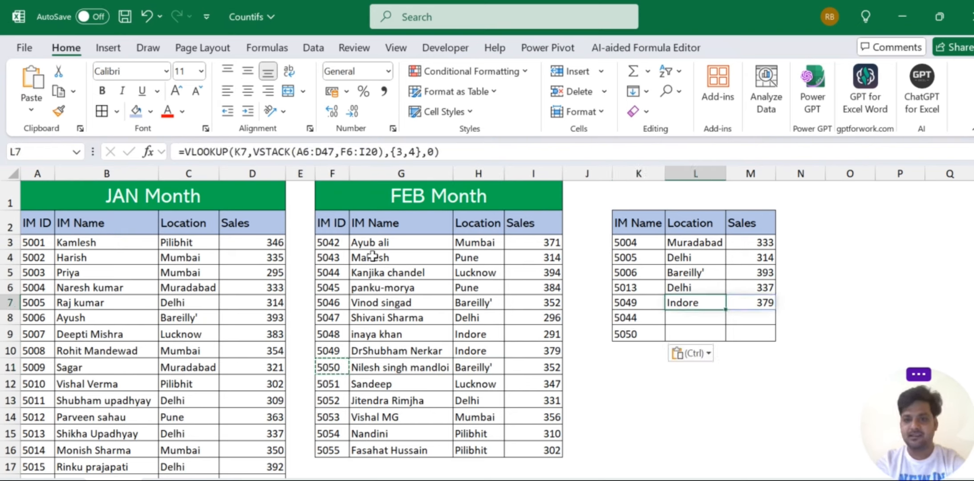
{"action": "key", "text": "shift+Right"}
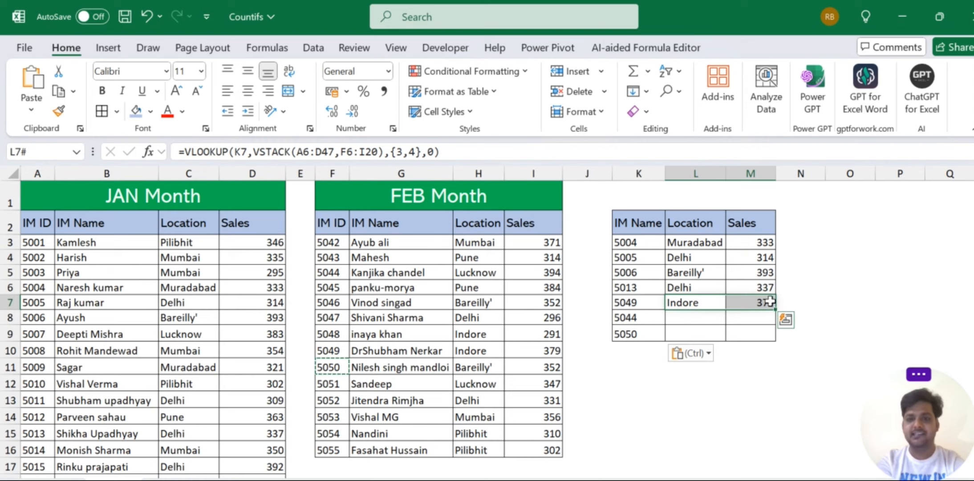
{"action": "left_click_drag", "start_coordinate": [774, 321], "coordinate": [775, 338]}
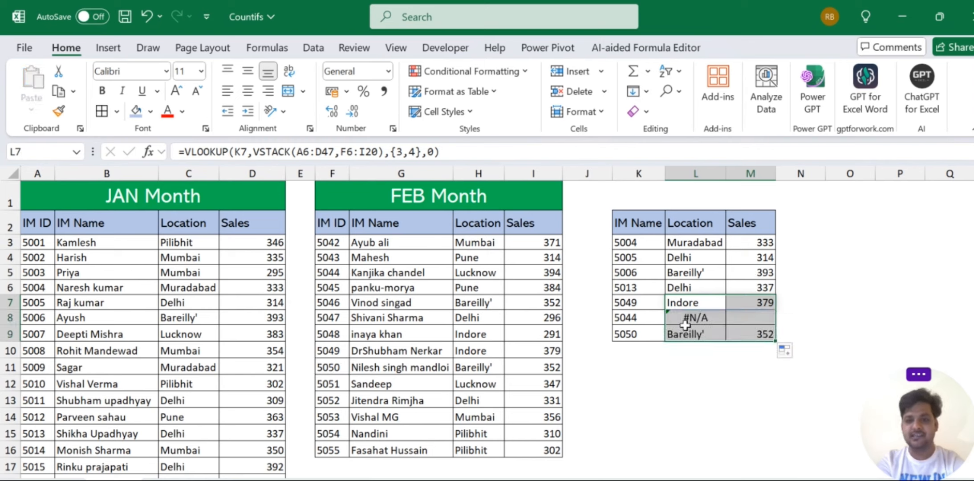
Step: Clear the refilled lookup rows K8:M9 again
{"action": "left_click", "coordinate": [636, 317]}
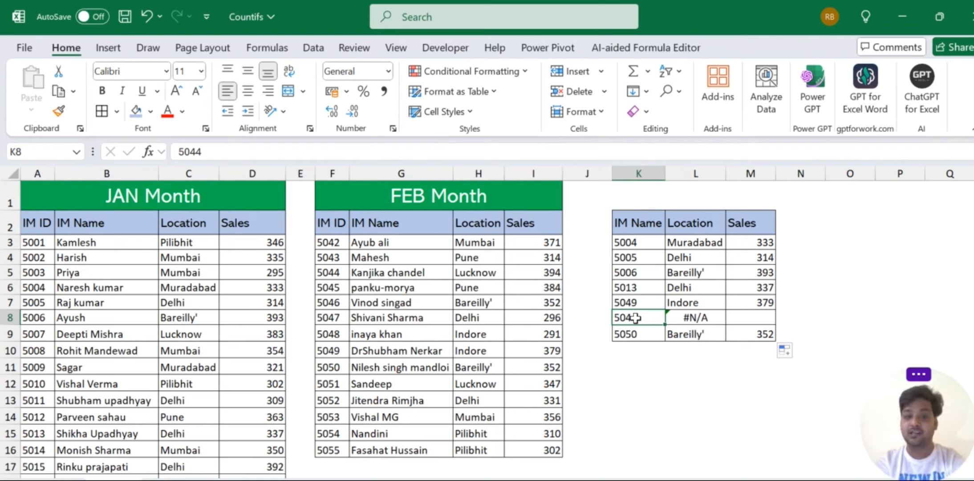
{"action": "key", "text": "shift+Right"}
{"action": "key", "text": "shift+Right"}
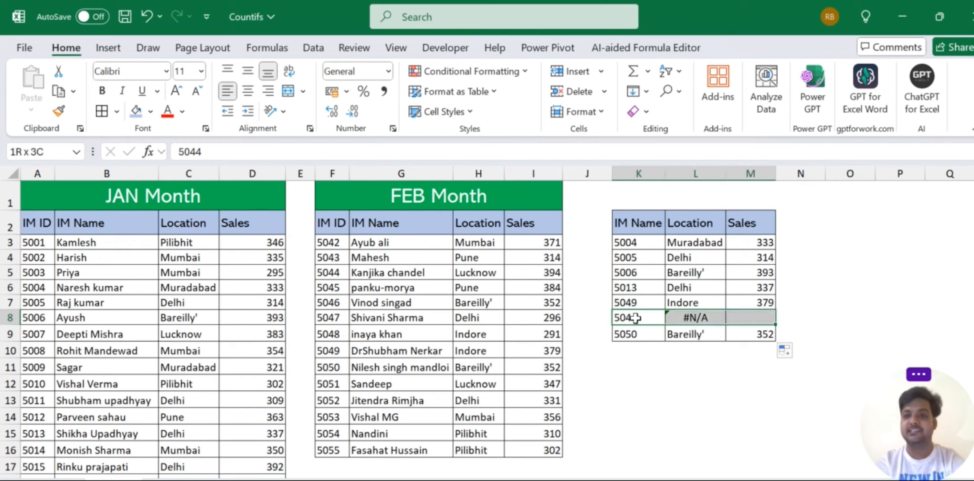
{"action": "key", "text": "shift+Down"}
{"action": "key", "text": "Delete"}
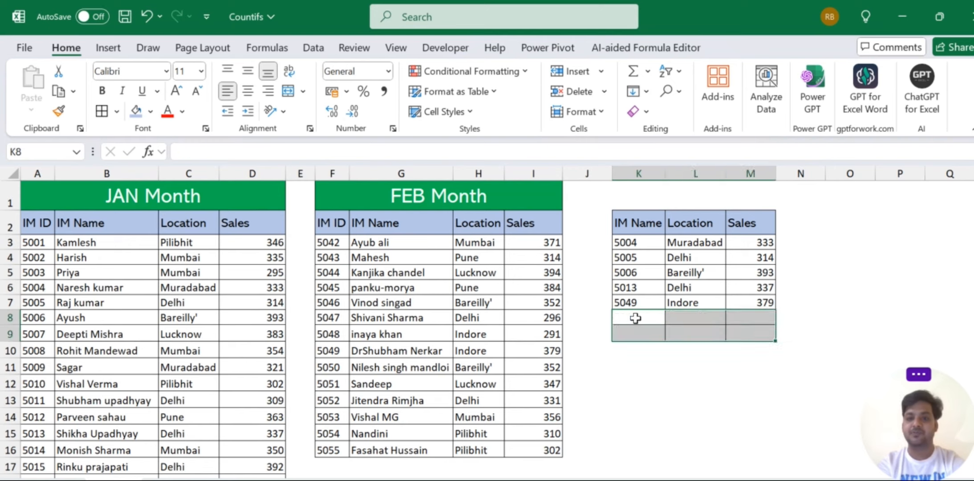
{"action": "key", "text": "Down"}
{"action": "key", "text": "Down"}
{"action": "key", "text": "Down"}
{"action": "key", "text": "Up"}
{"action": "key", "text": "Up"}
{"action": "key", "text": "Up"}
{"action": "key", "text": "Up"}
{"action": "key", "text": "Up"}
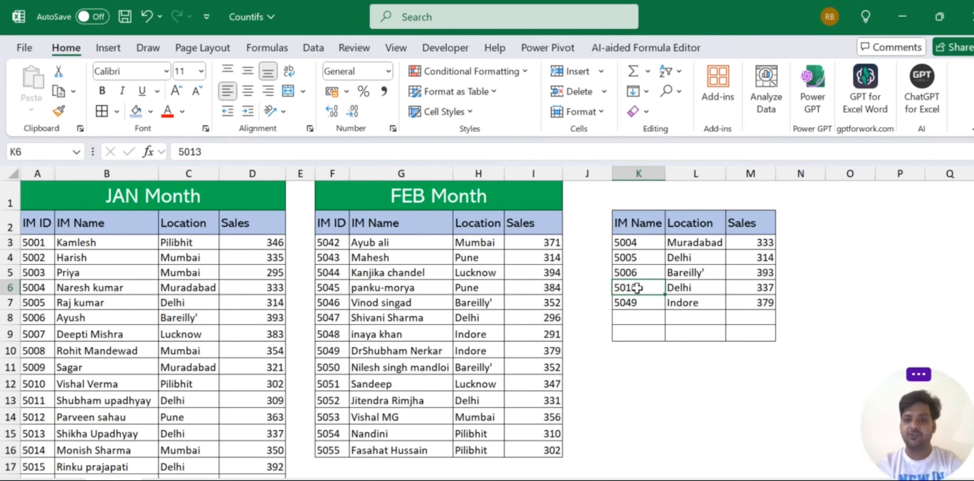
Step: Replace the lookup ID in K3 with the IM ID listed in A5 of the JAN Month table
{"action": "left_click", "coordinate": [639, 254]}
{"action": "left_click", "coordinate": [638, 244]}
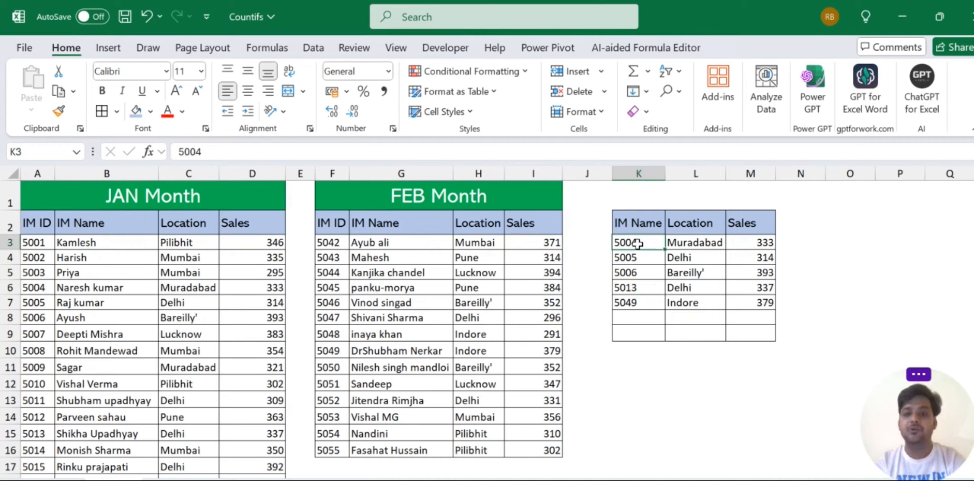
{"action": "type", "text": "50"}
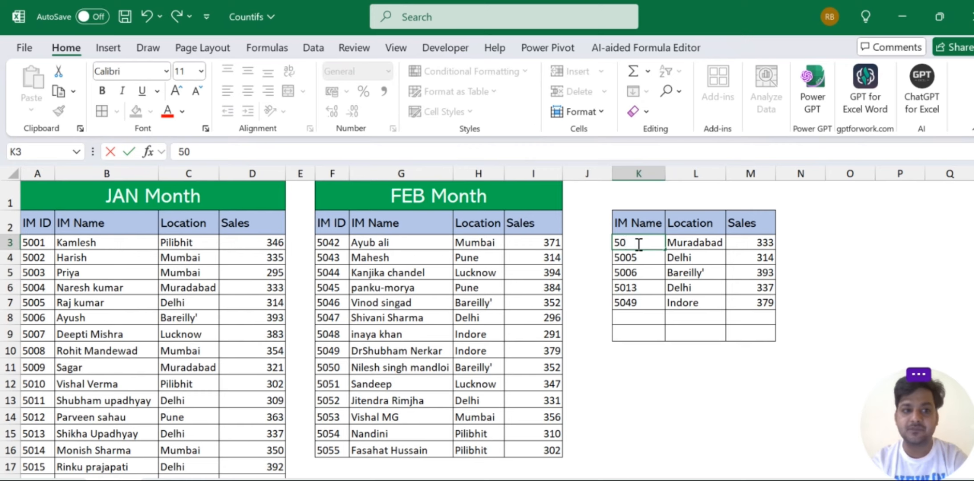
{"action": "type", "text": "03"}
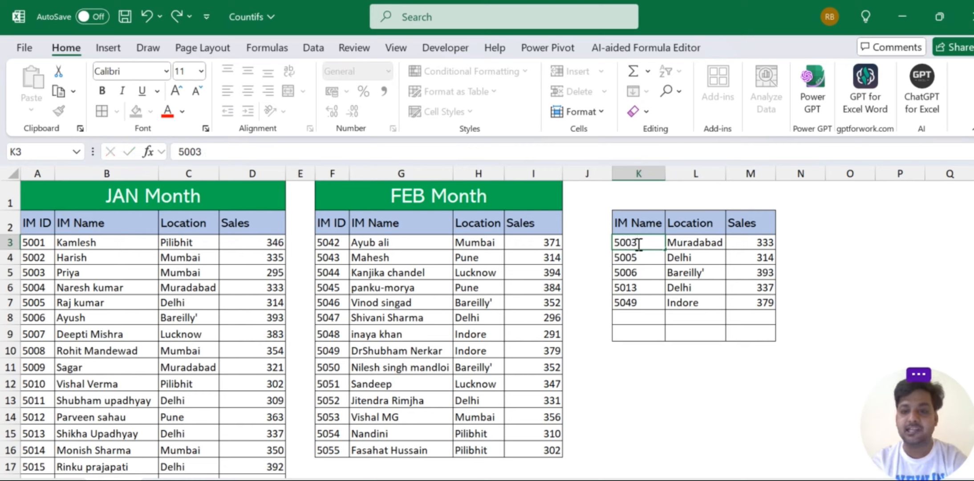
{"action": "key", "text": "Return"}
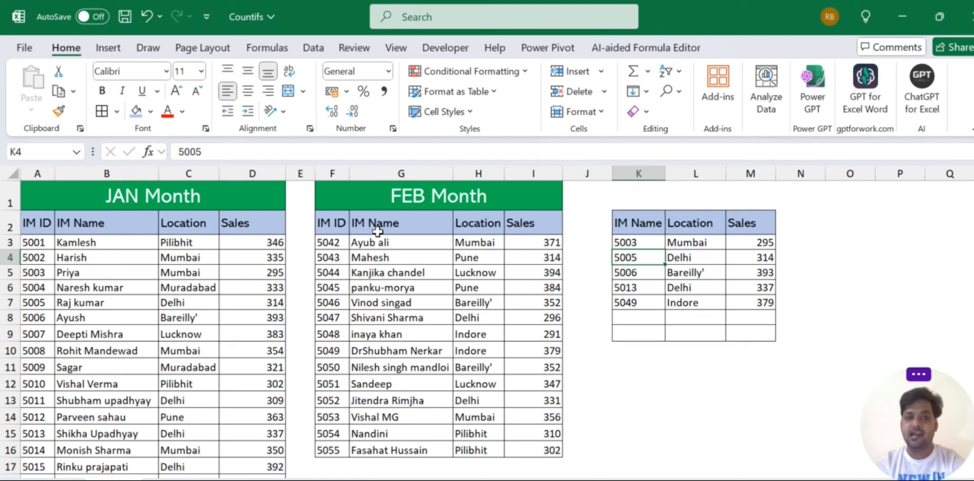
Step: Change the IM ID in A5 of the JAN Month table to 5000 to test the lookup
{"action": "left_click", "coordinate": [45, 271]}
{"action": "double_click", "coordinate": [50, 271]}
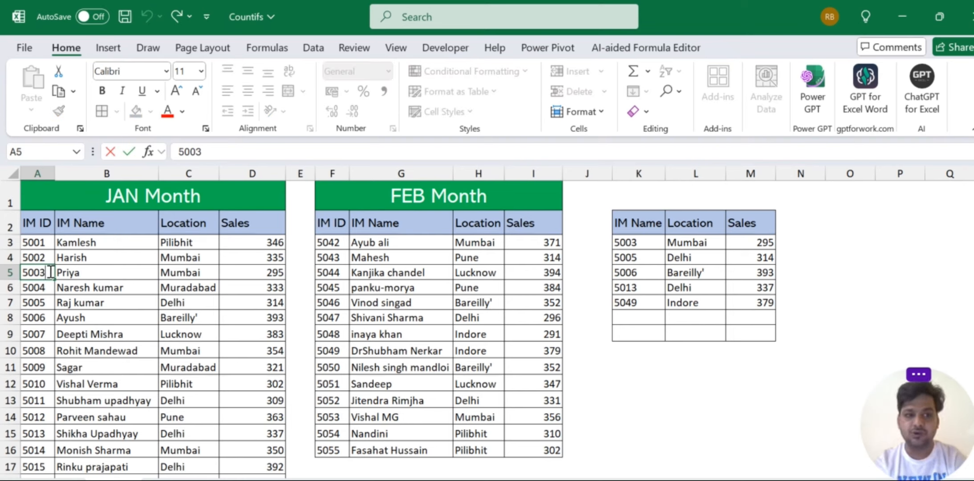
{"action": "key", "text": "BackSpace"}
{"action": "type", "text": "0"}
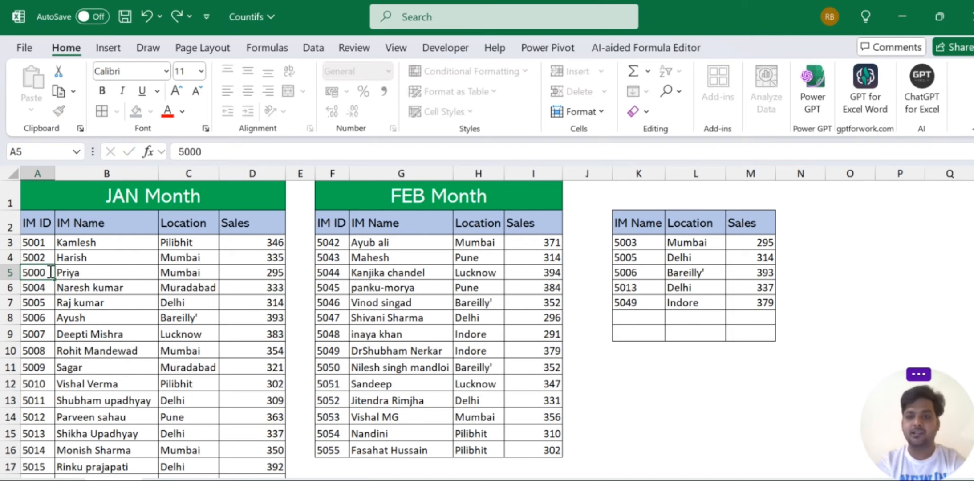
{"action": "key", "text": "Return"}
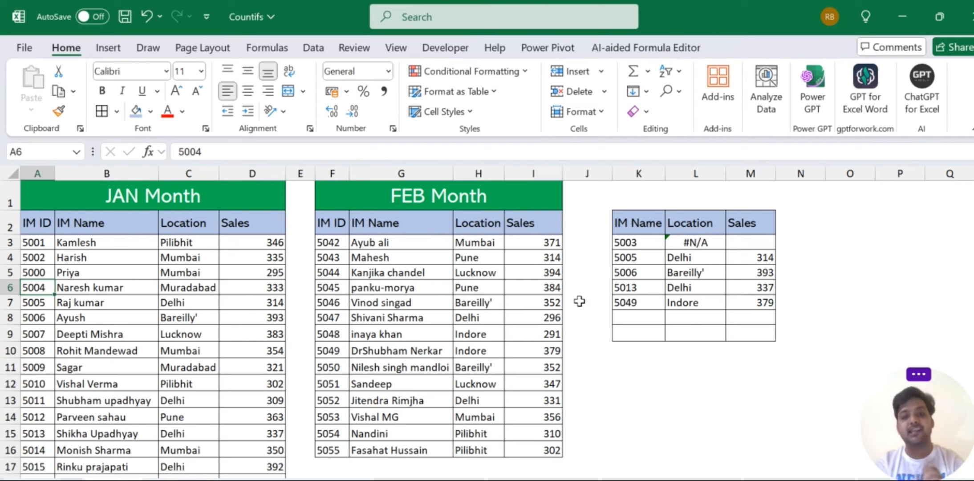
Step: Try 6000 as the IM ID in A5 of the JAN Month table and undo the ID changes
{"action": "left_click", "coordinate": [47, 273]}
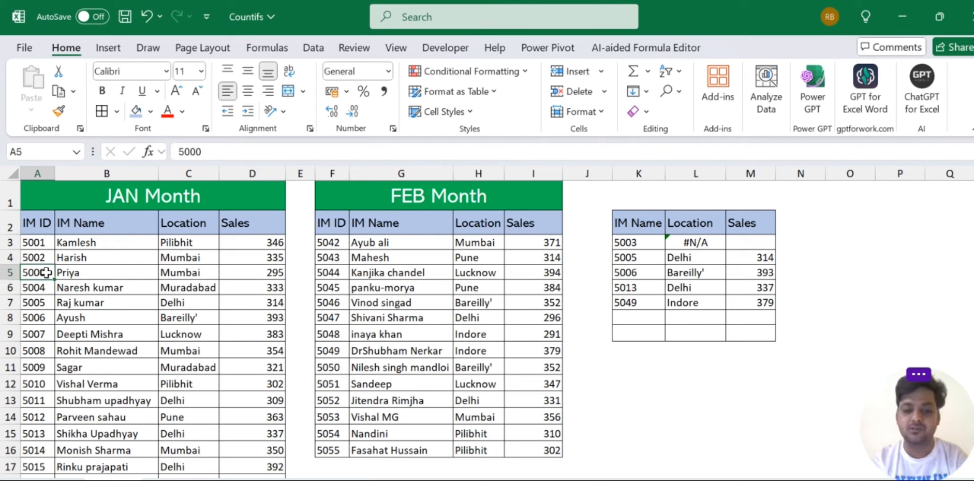
{"action": "type", "text": "6000"}
{"action": "key", "text": "Return"}
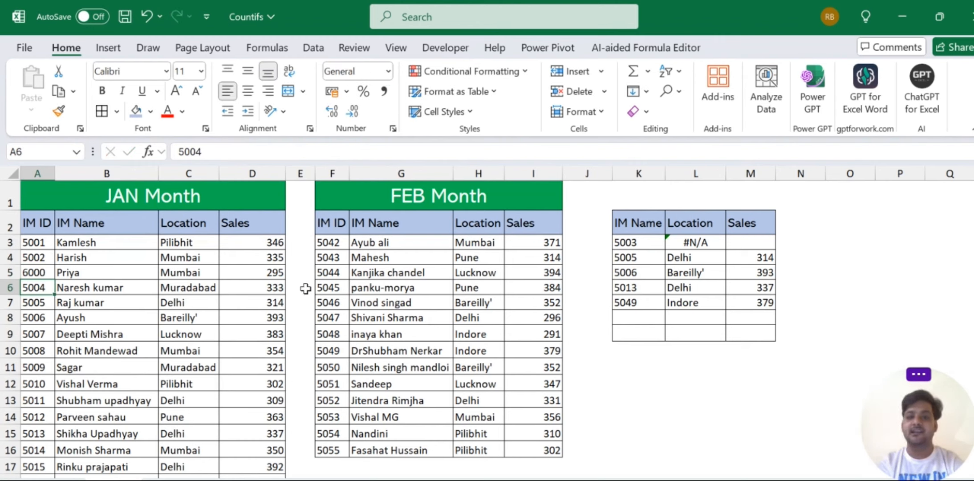
{"action": "key", "text": "ctrl+z"}
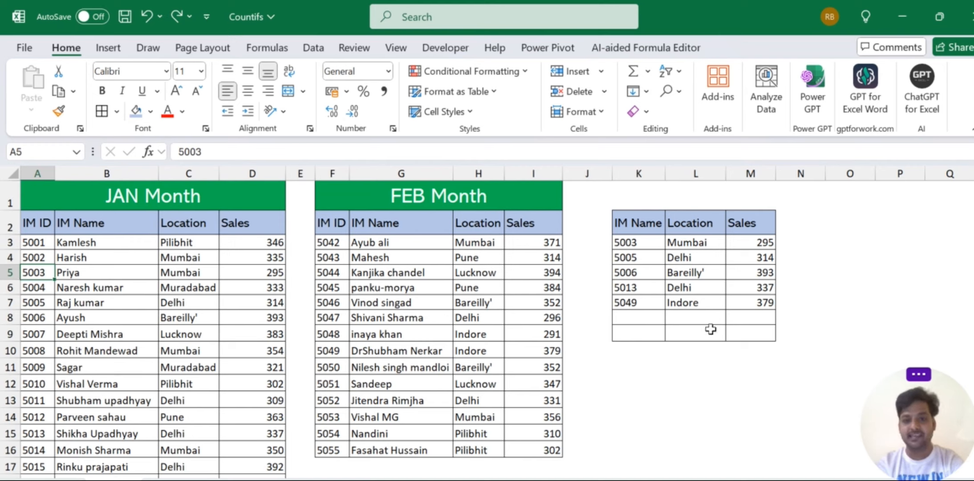
Step: Fill the row F10:I10 of the FEB Month table, matching the lookup ID in K7, with solid blue
{"action": "left_click", "coordinate": [634, 303]}
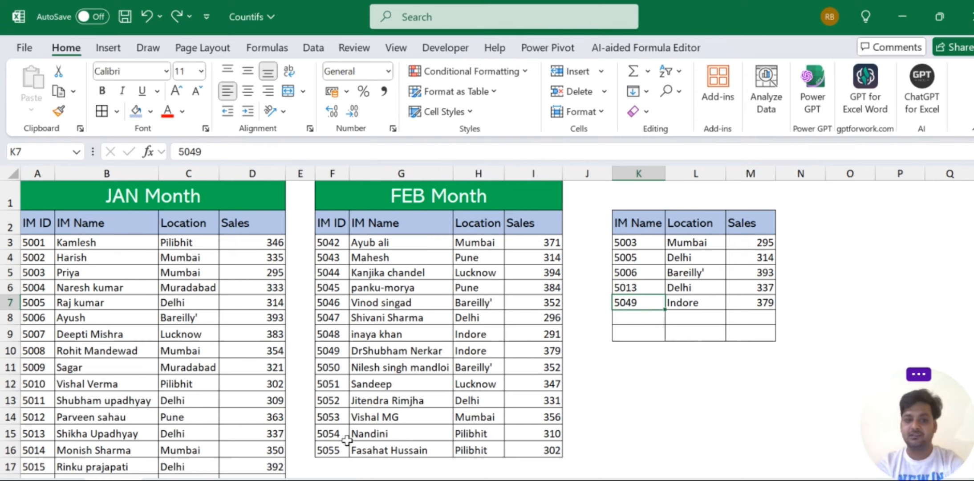
{"action": "left_click", "coordinate": [337, 349]}
{"action": "key", "text": "shift+Right"}
{"action": "key", "text": "shift+Right"}
{"action": "key", "text": "shift+Right"}
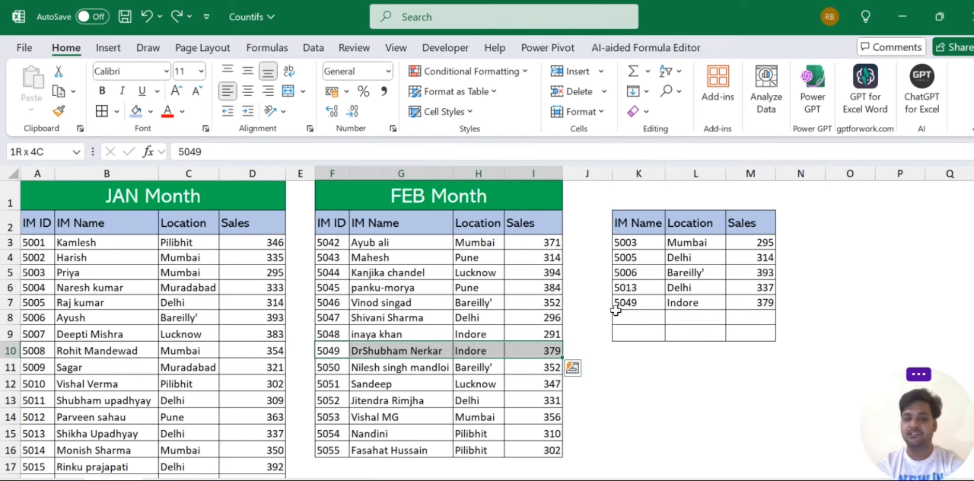
{"action": "left_click", "coordinate": [150, 111]}
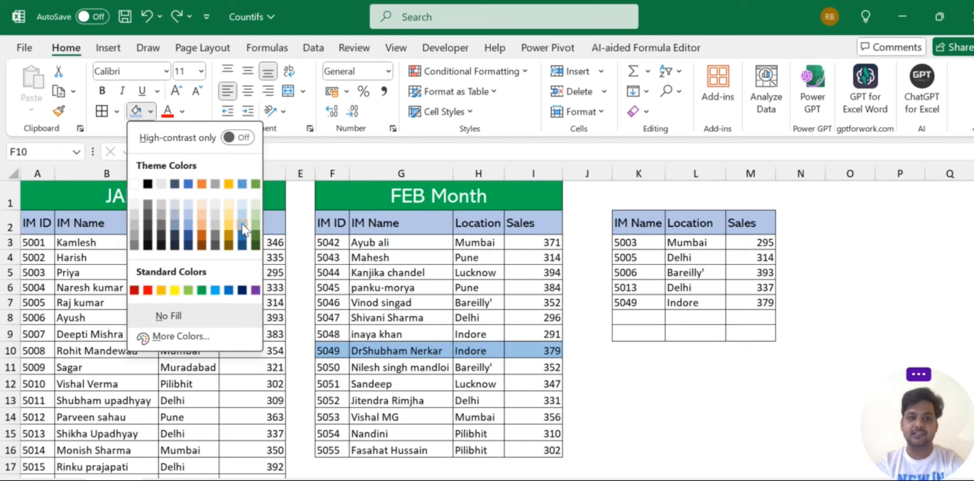
{"action": "left_click", "coordinate": [188, 184]}
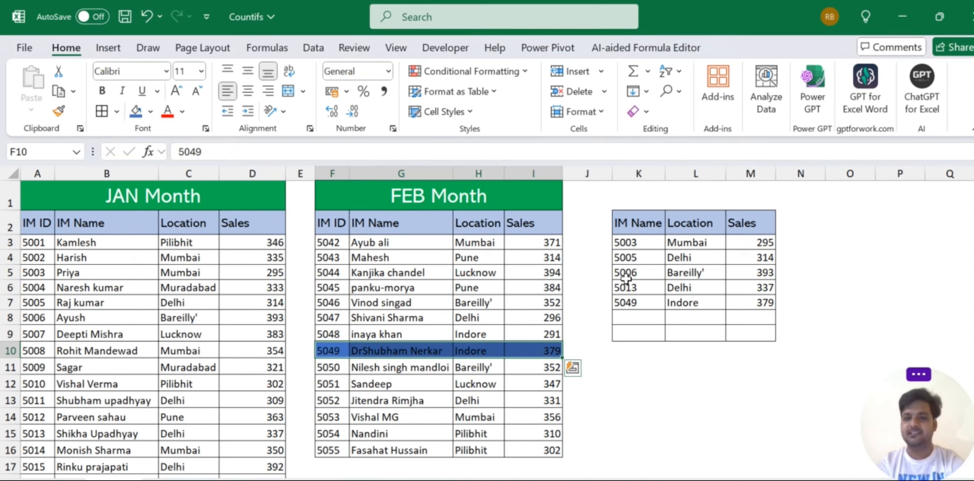
Step: Apply the same blue fill to the lookup row K7:M7
{"action": "left_click", "coordinate": [746, 302]}
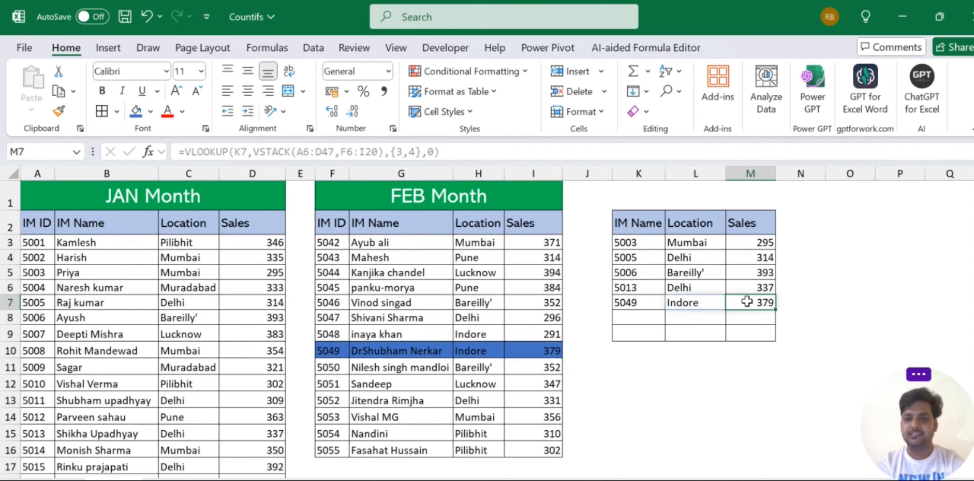
{"action": "key", "text": "shift+Left"}
{"action": "key", "text": "shift+Left"}
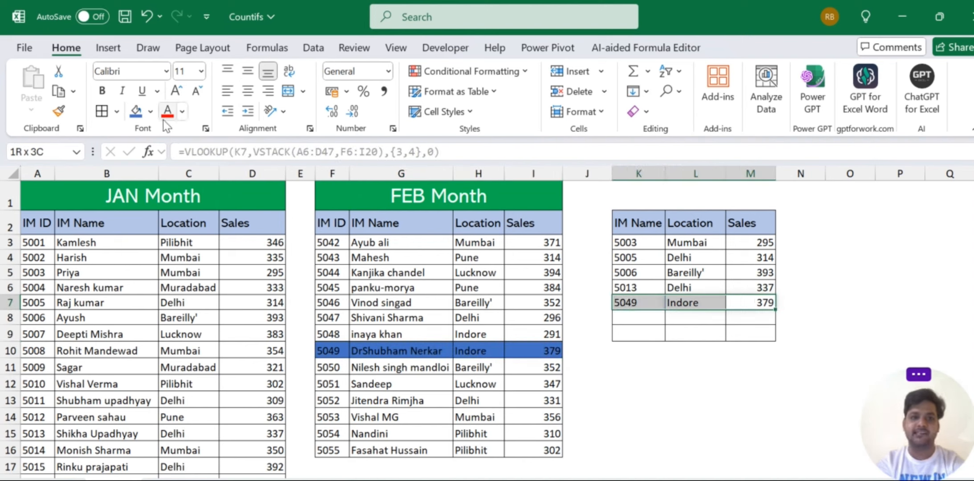
{"action": "left_click", "coordinate": [133, 112]}
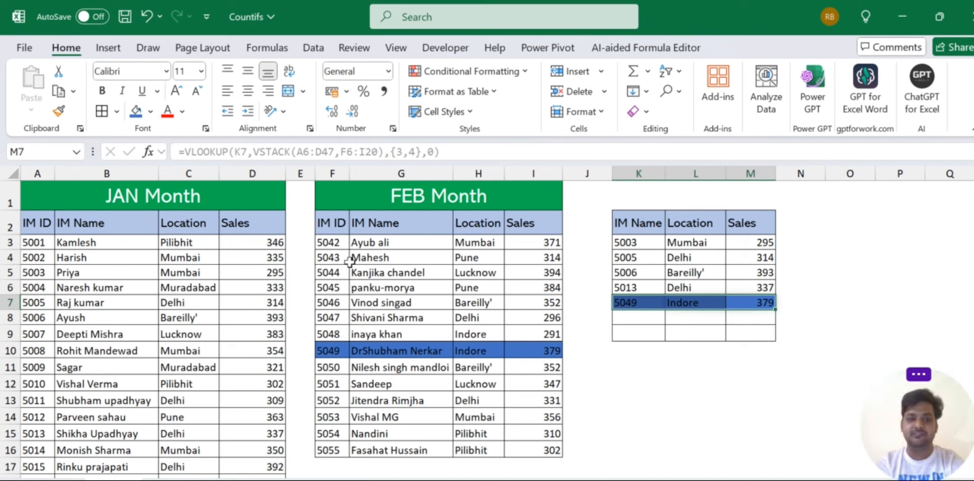
Step: Fill the row A8:D8 of the JAN Month table with light orange
{"action": "left_click", "coordinate": [46, 317]}
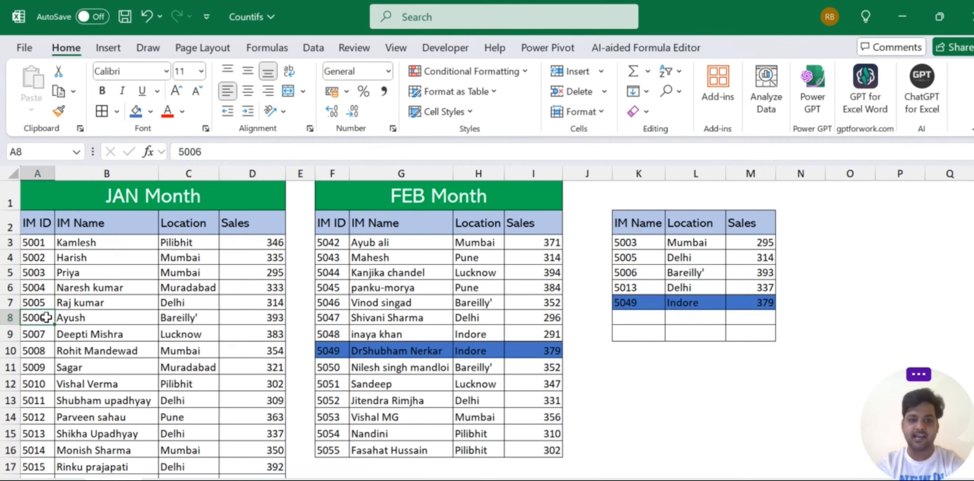
{"action": "key", "text": "shift+Right"}
{"action": "key", "text": "shift+Right"}
{"action": "key", "text": "shift+Right"}
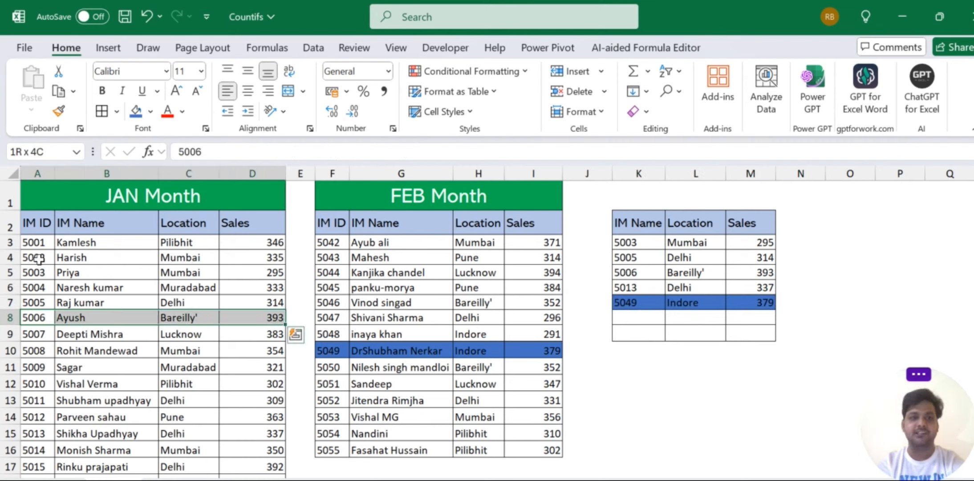
{"action": "left_click", "coordinate": [150, 111]}
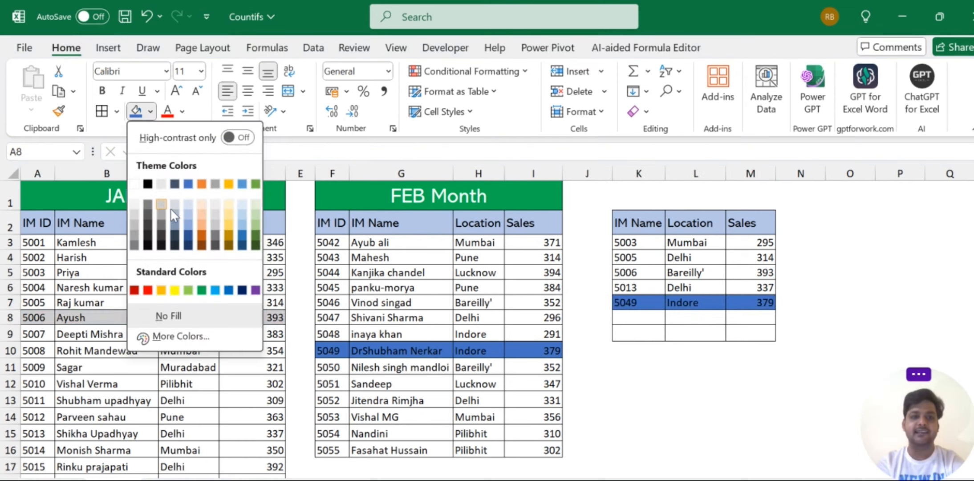
{"action": "left_click", "coordinate": [204, 217]}
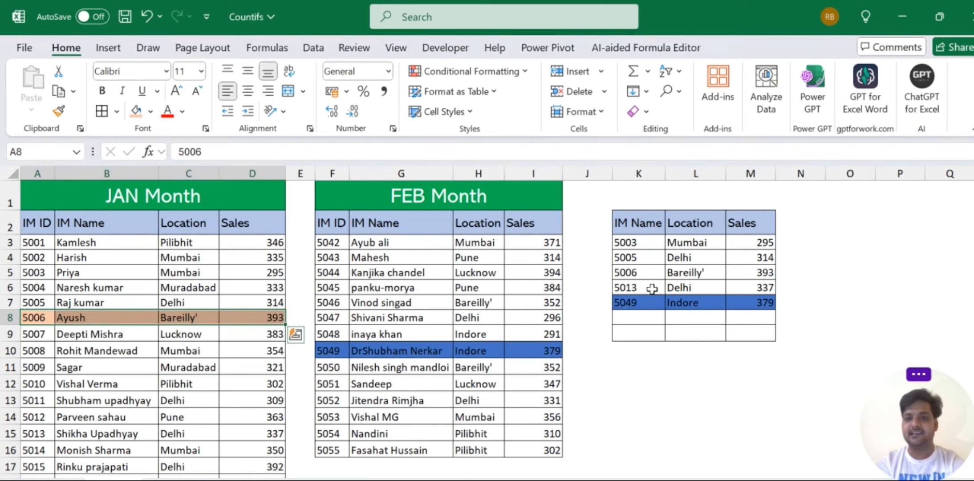
Step: Apply the same light orange fill to the matching lookup row K5:M5
{"action": "left_click_drag", "start_coordinate": [645, 272], "coordinate": [757, 274]}
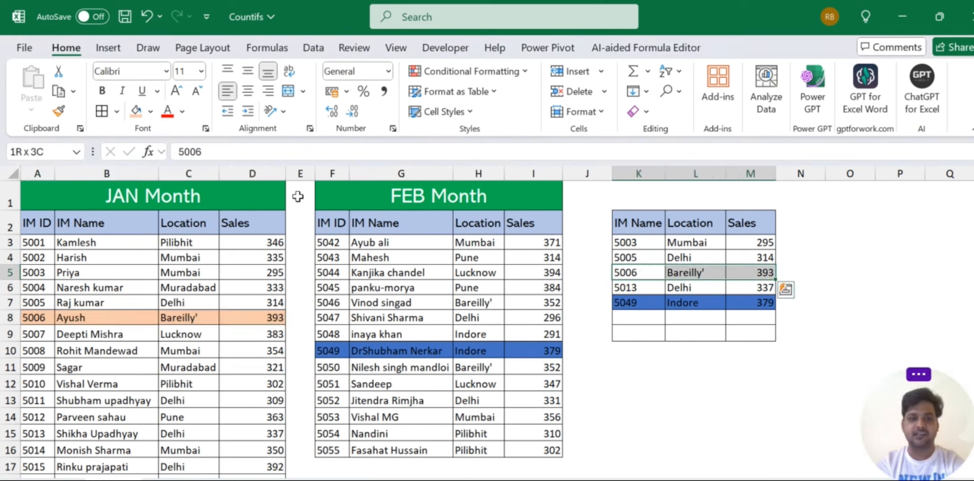
{"action": "left_click", "coordinate": [136, 111]}
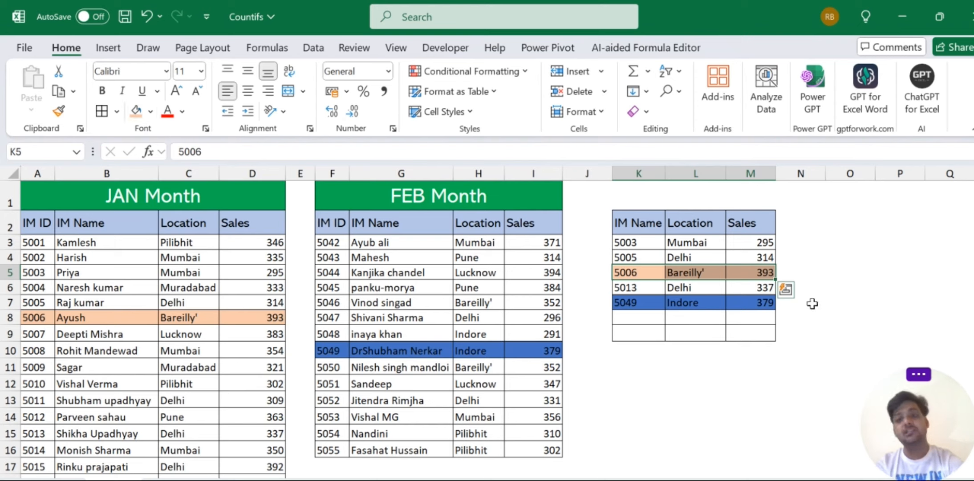
{"action": "left_click", "coordinate": [826, 300]}
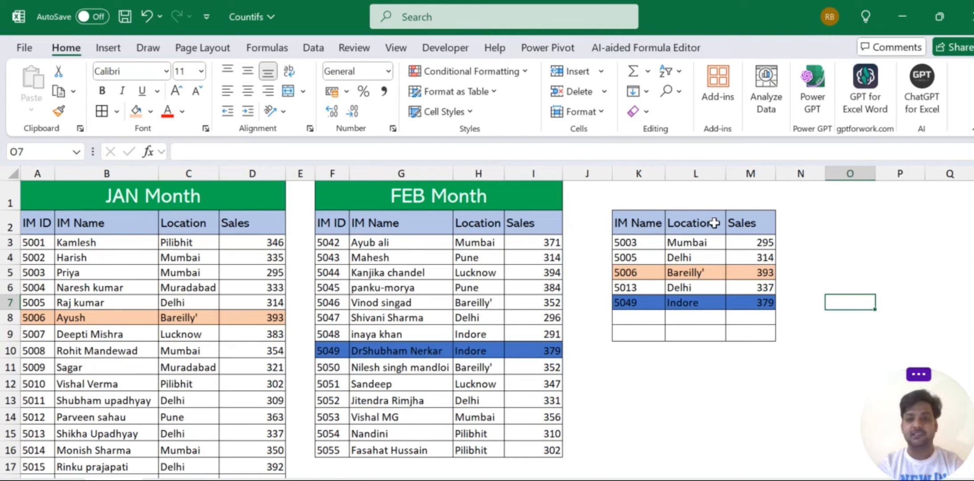
Step: Clear the lookup table header in L2 and re-enter it as Location
{"action": "left_click", "coordinate": [696, 225]}
{"action": "key", "text": "Delete"}
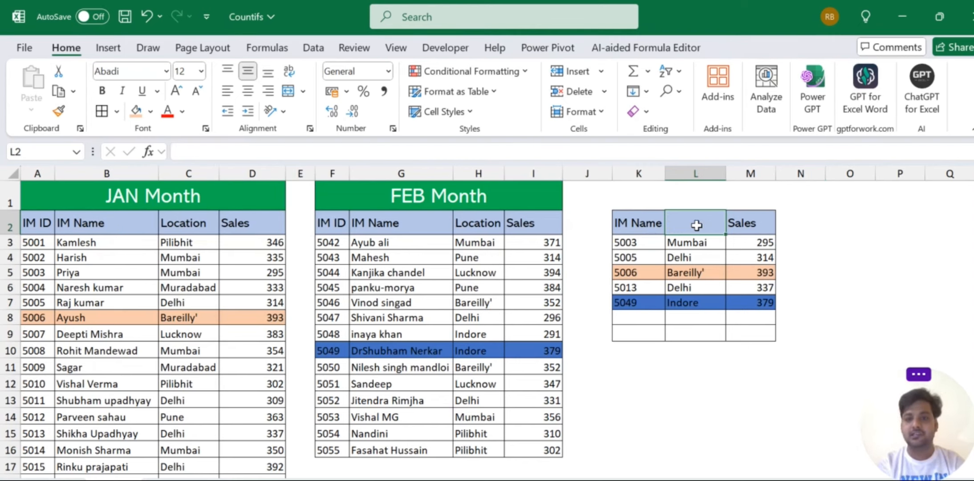
{"action": "type", "text": "Locat"}
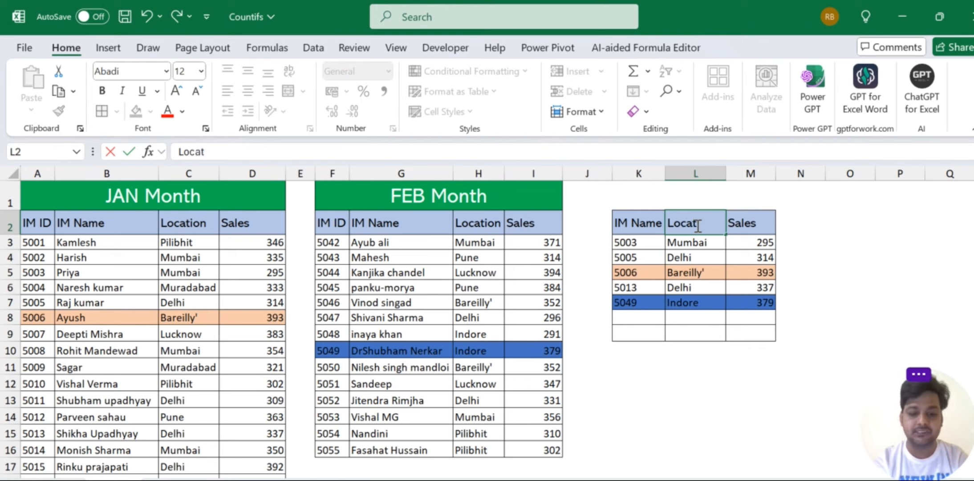
{"action": "type", "text": "ion"}
{"action": "key", "text": "Return"}
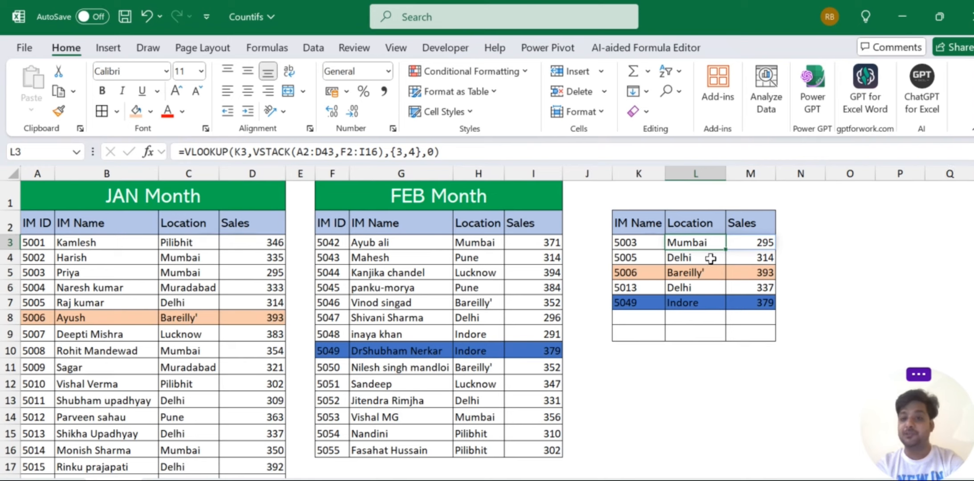
Step: Remove the last letter of the location in C4 of the JAN Month table and undo that edit
{"action": "double_click", "coordinate": [213, 253]}
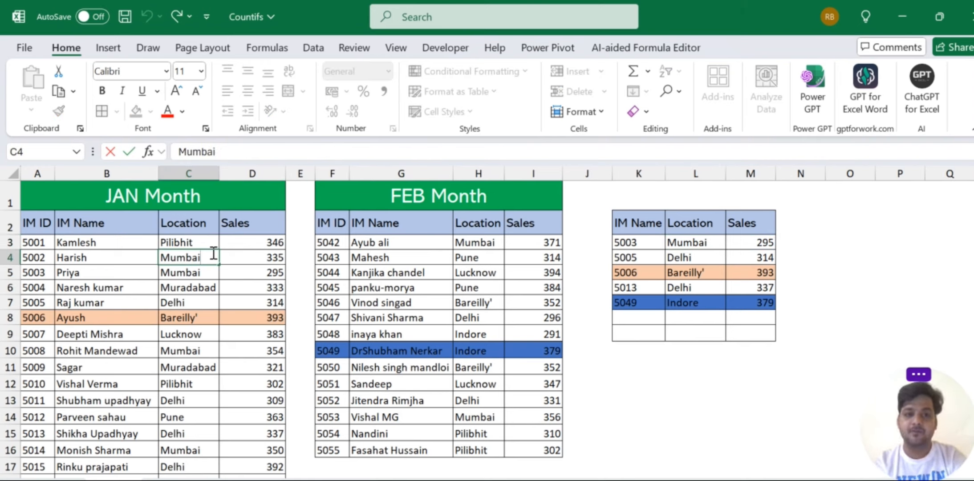
{"action": "key", "text": "BackSpace"}
{"action": "key", "text": "Return"}
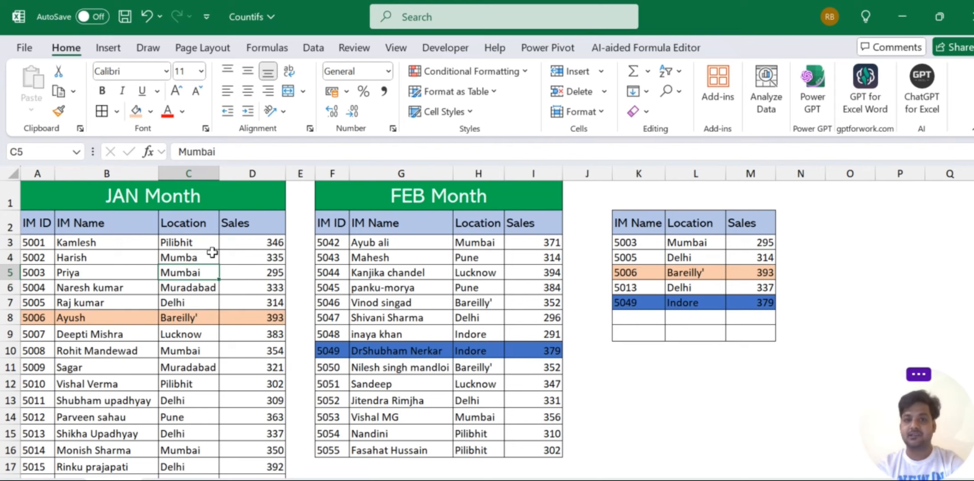
{"action": "key", "text": "ctrl+z"}
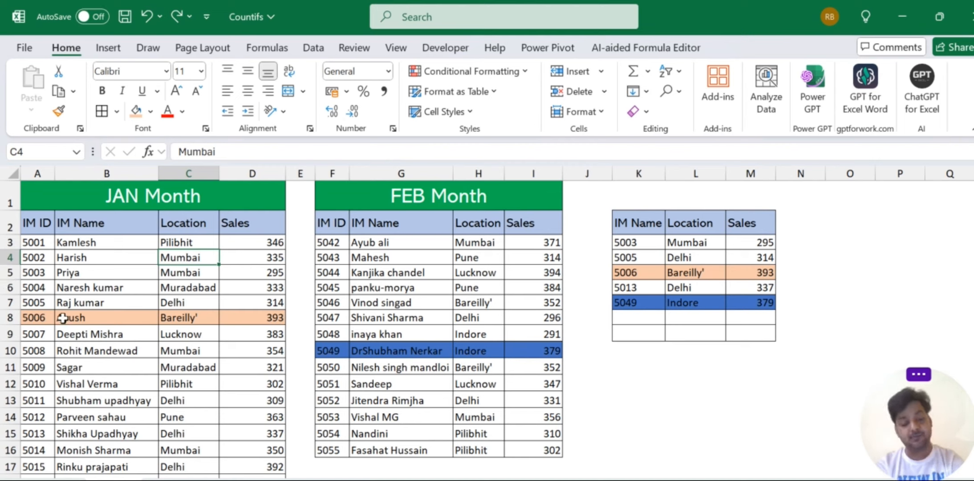
Step: Change the IM ID in A10 of the JAN Month table to 1234
{"action": "left_click", "coordinate": [46, 350]}
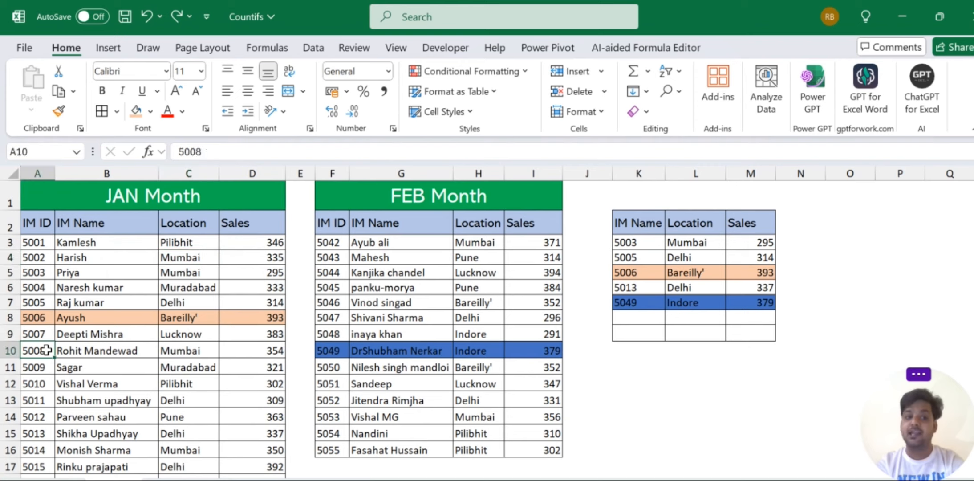
{"action": "type", "text": "1234"}
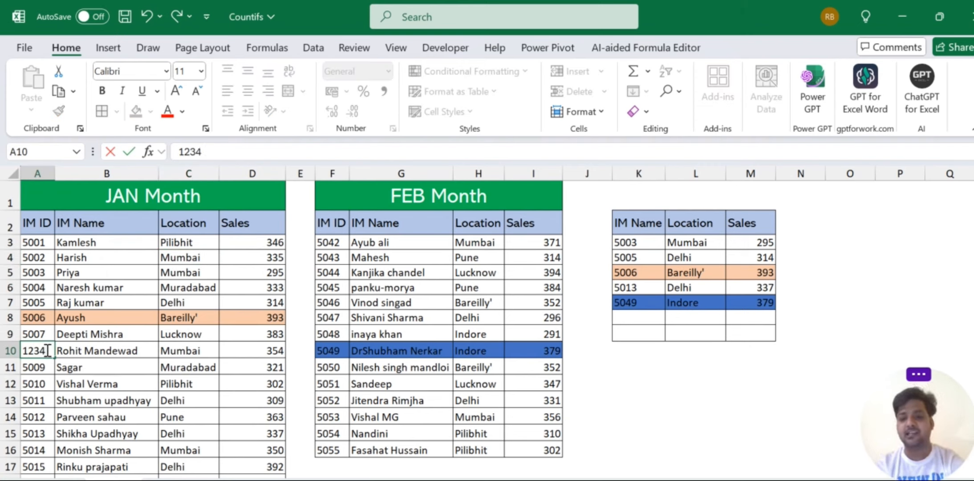
{"action": "key", "text": "Return"}
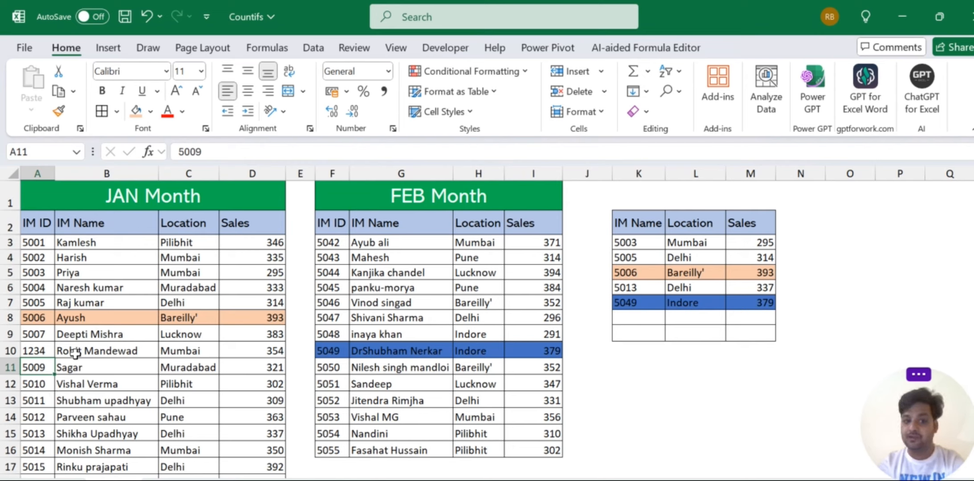
Step: Replace the lookup ID in K3 with 1214
{"action": "left_click", "coordinate": [642, 321]}
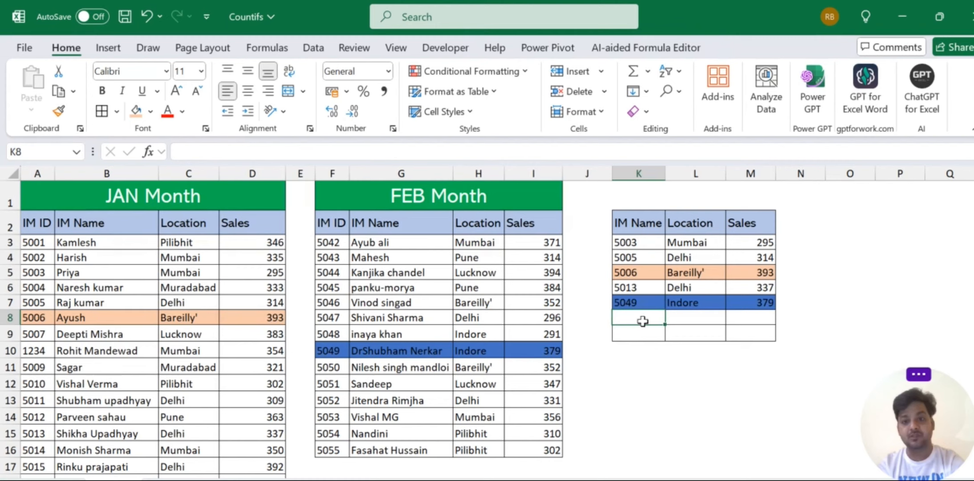
{"action": "left_click", "coordinate": [638, 285]}
{"action": "left_click", "coordinate": [632, 241]}
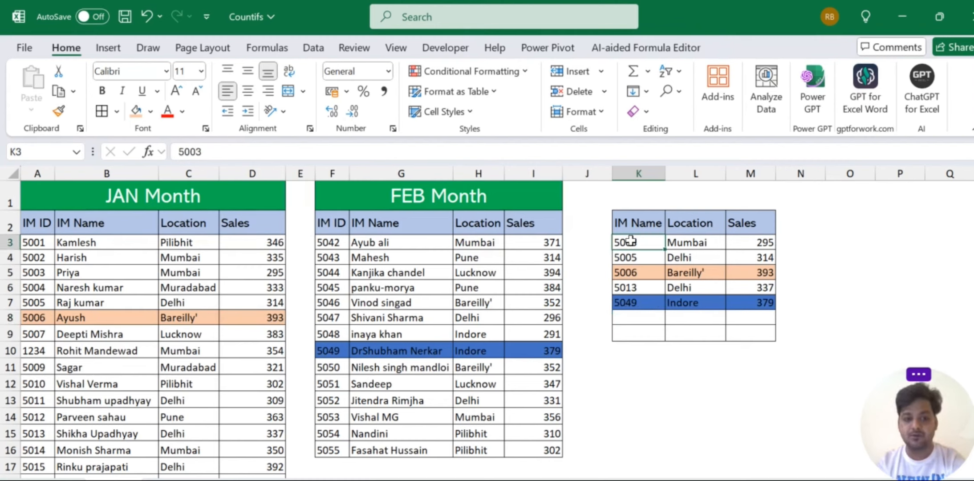
{"action": "type", "text": "1214"}
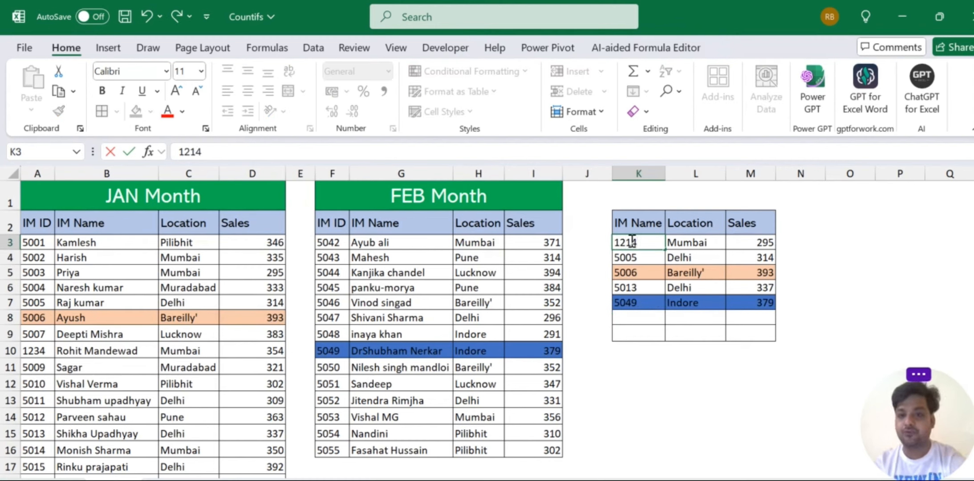
{"action": "key", "text": "Return"}
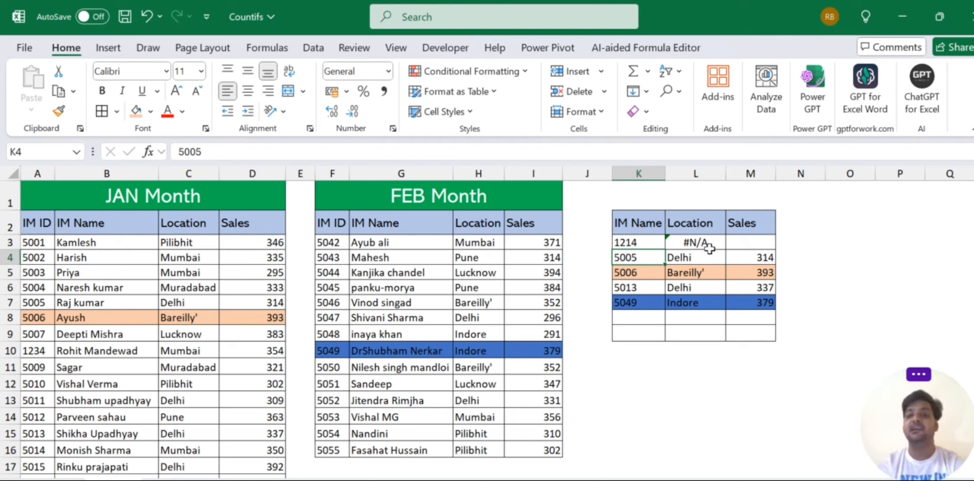
Step: Change the lookup ID in K3 to 1234
{"action": "left_click", "coordinate": [635, 241]}
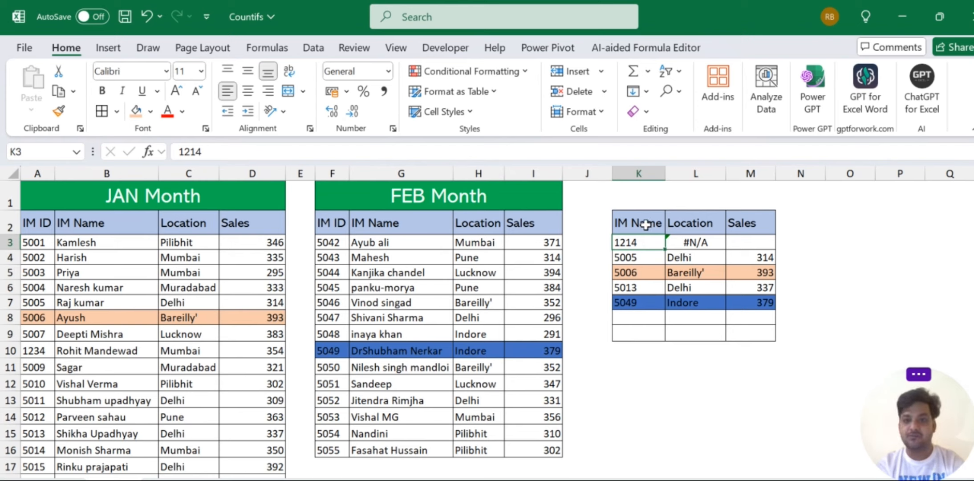
{"action": "double_click", "coordinate": [648, 244]}
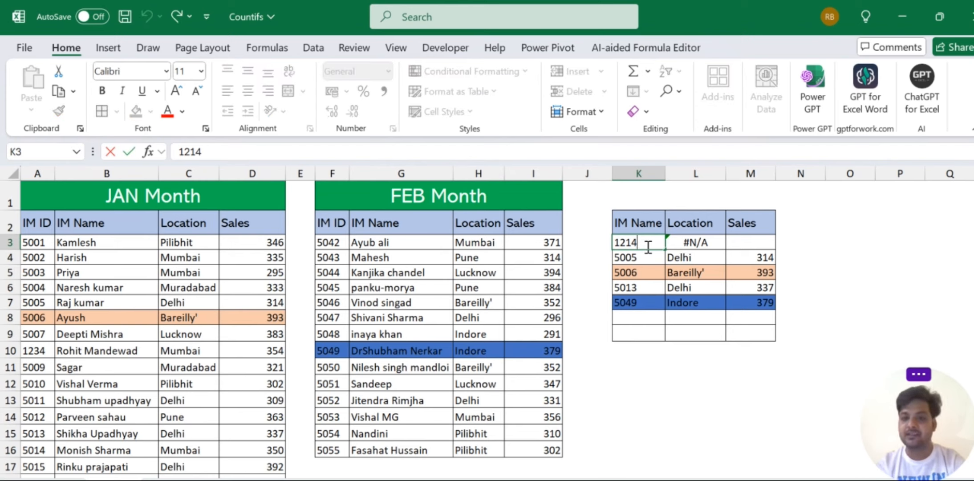
{"action": "key", "text": "BackSpace"}
{"action": "key", "text": "BackSpace"}
{"action": "type", "text": "34"}
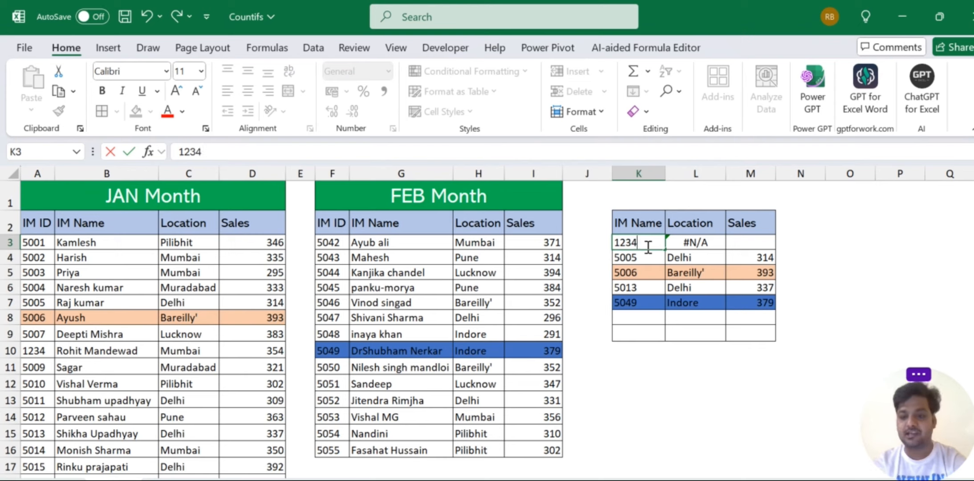
{"action": "key", "text": "Return"}
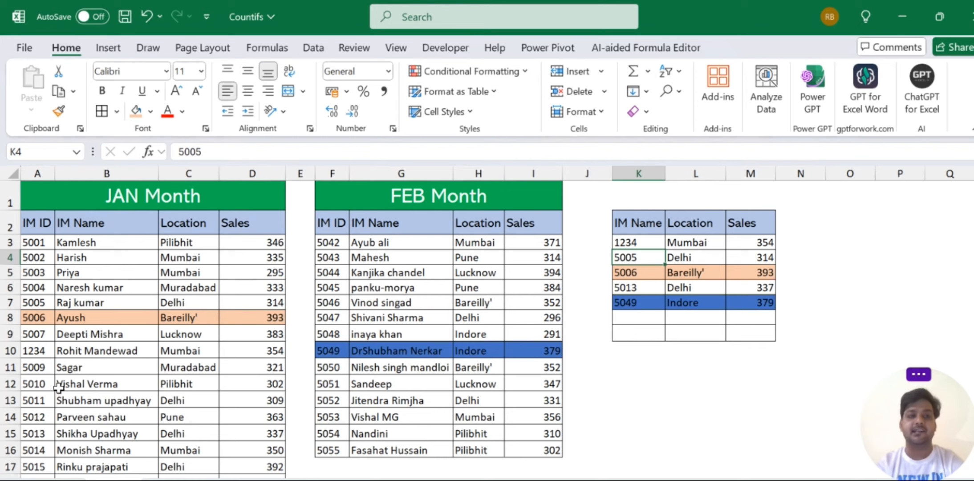
Step: Replace the IM ID in A10 of the JAN Month table with 1111
{"action": "left_click", "coordinate": [29, 348]}
{"action": "type", "text": "1111"}
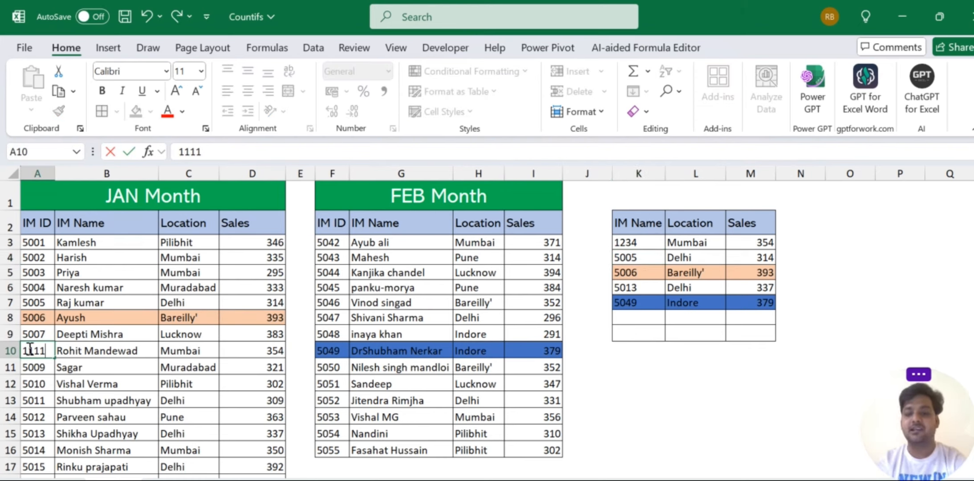
{"action": "key", "text": "Return"}
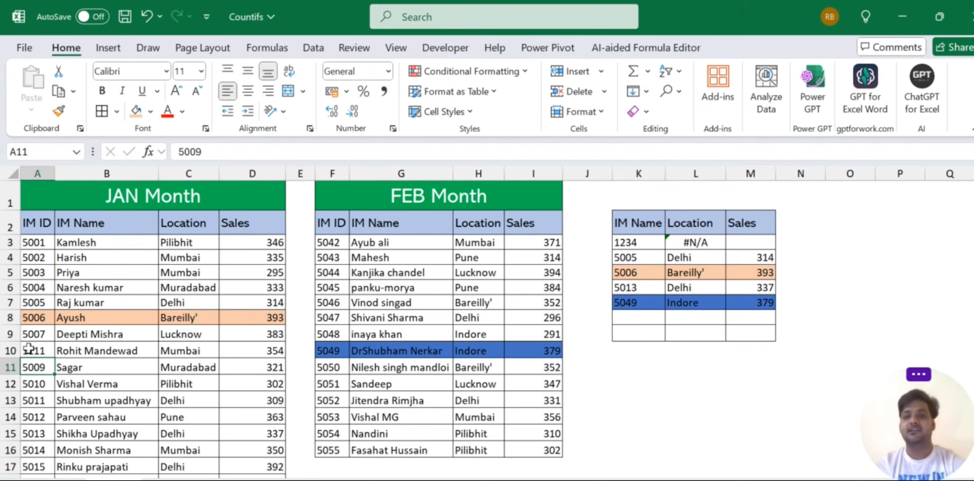
Step: Set the lookup ID in K3 to 1111 to match the ID in A10 of the JAN Month table
{"action": "left_click", "coordinate": [645, 244]}
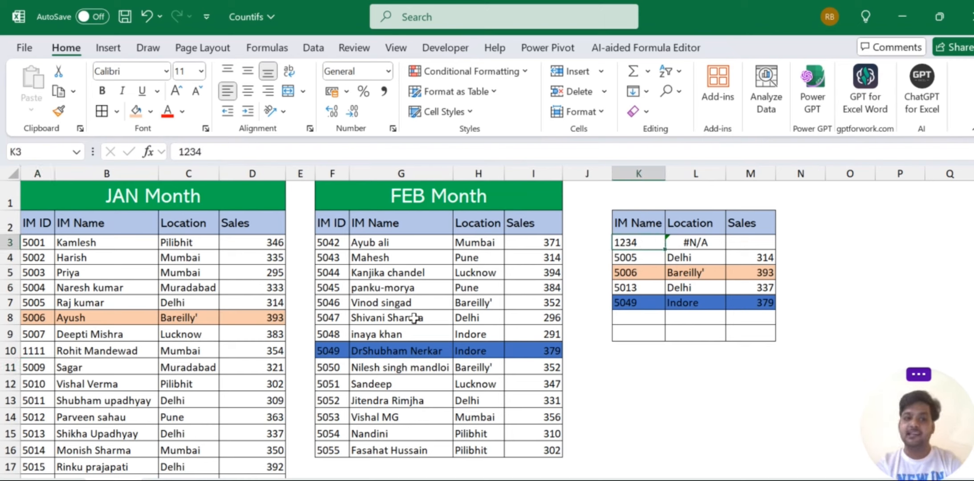
{"action": "left_click", "coordinate": [30, 353]}
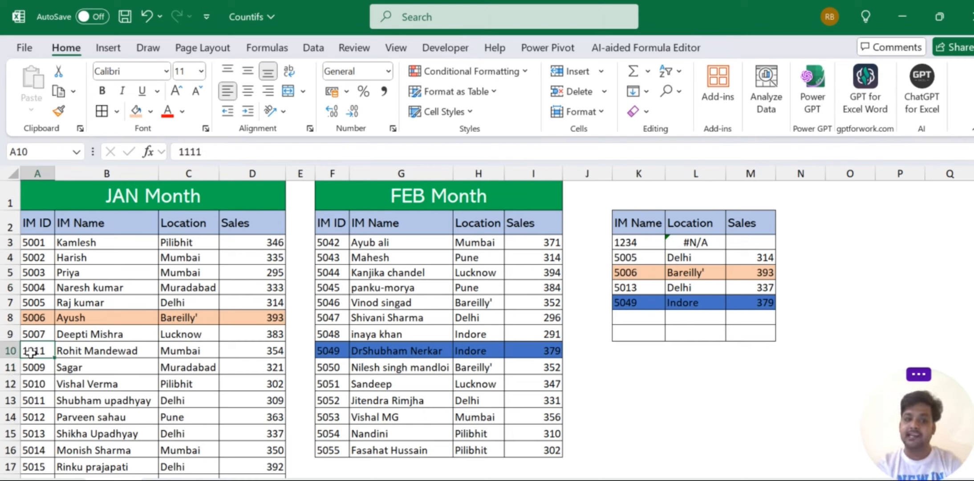
{"action": "left_click", "coordinate": [643, 245]}
{"action": "type", "text": "1111"}
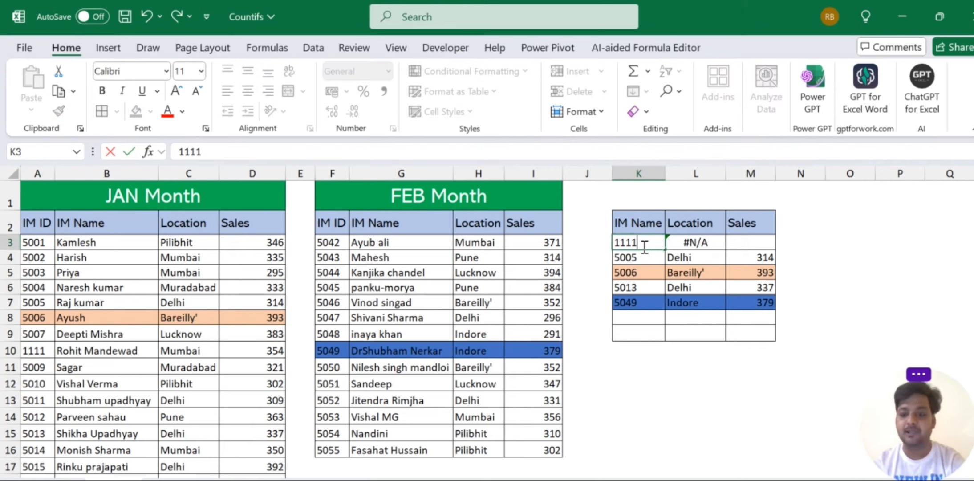
{"action": "key", "text": "Return"}
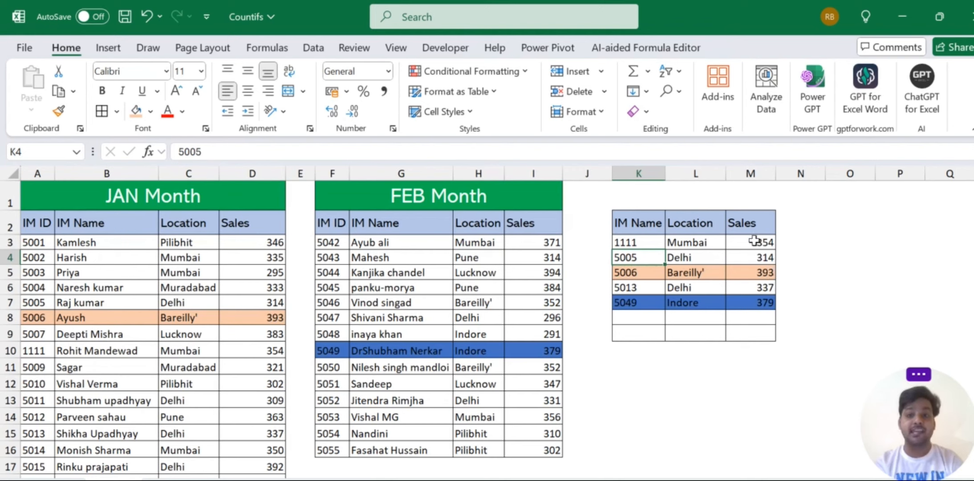
Step: Change the column index array of the VLOOKUP formula in L3 to {2,4} to return IM Name and Sales
{"action": "left_click", "coordinate": [654, 242]}
{"action": "key", "text": "Right"}
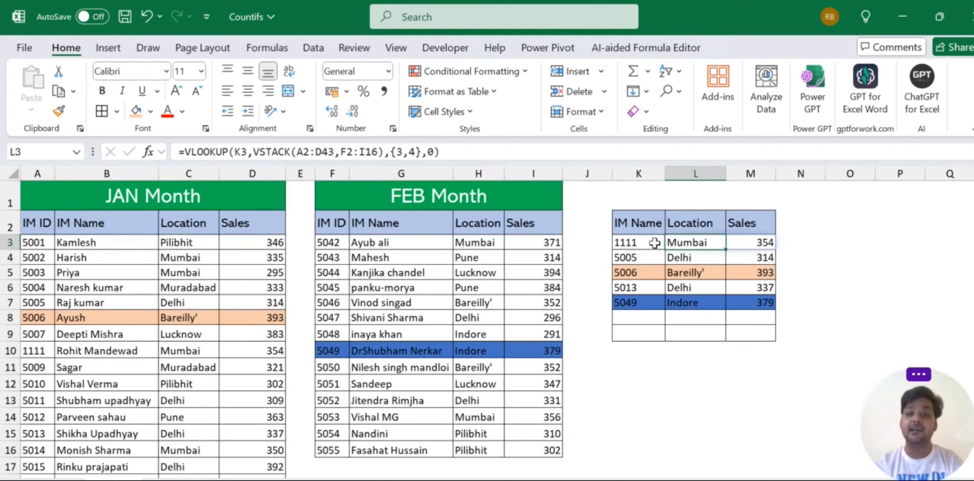
{"action": "key", "text": "F2"}
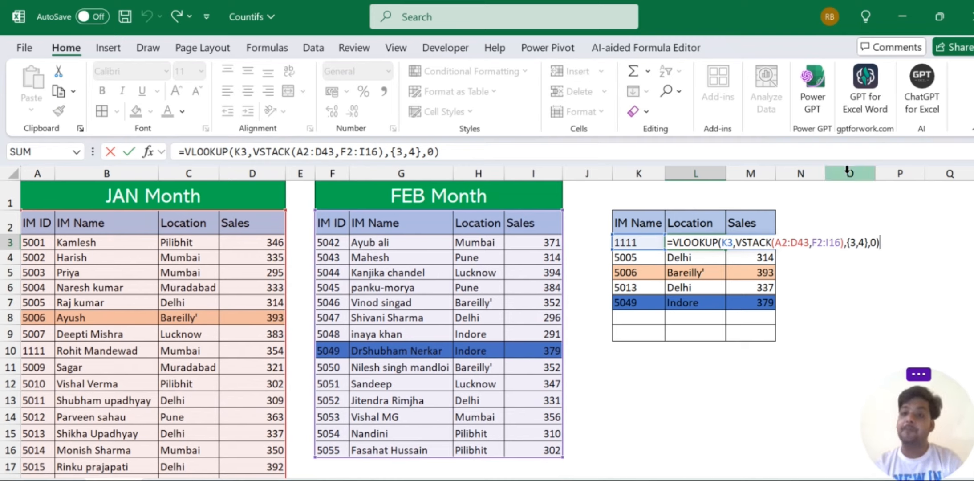
{"action": "left_click", "coordinate": [855, 242]}
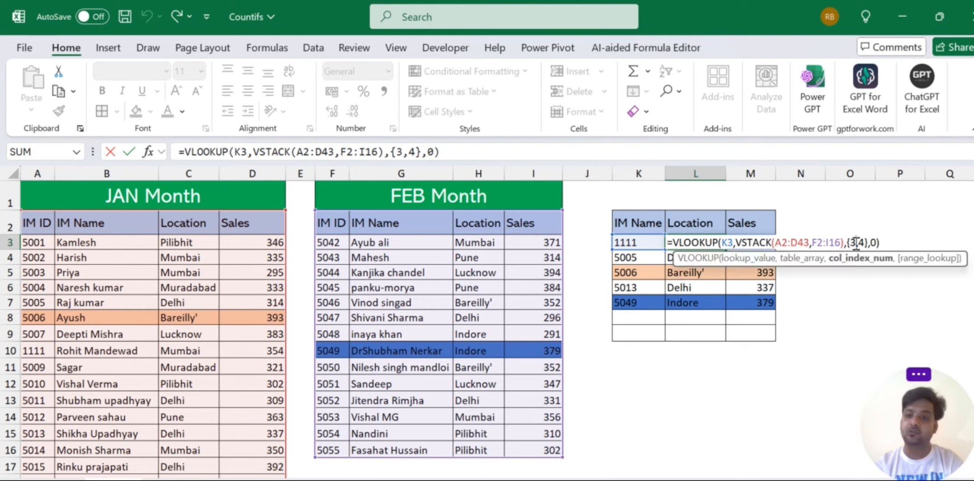
{"action": "key", "text": "BackSpace"}
{"action": "type", "text": "2"}
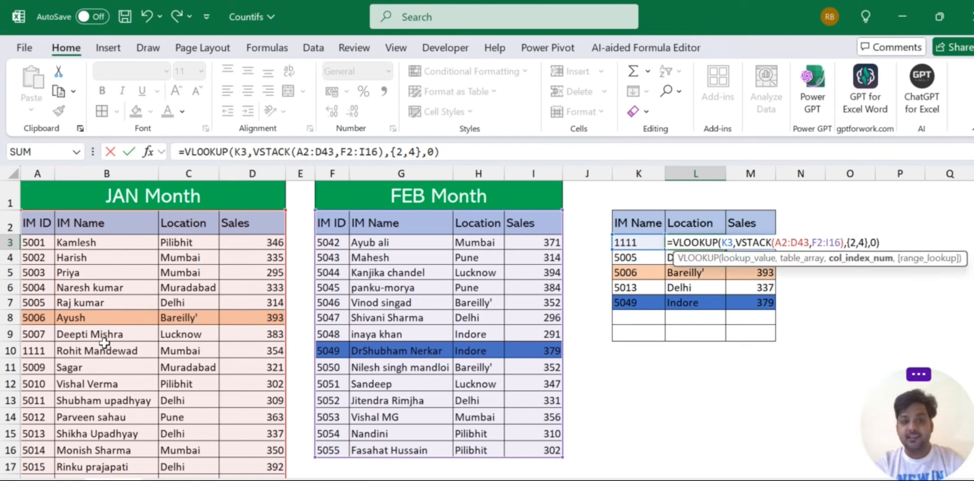
{"action": "key", "text": "Return"}
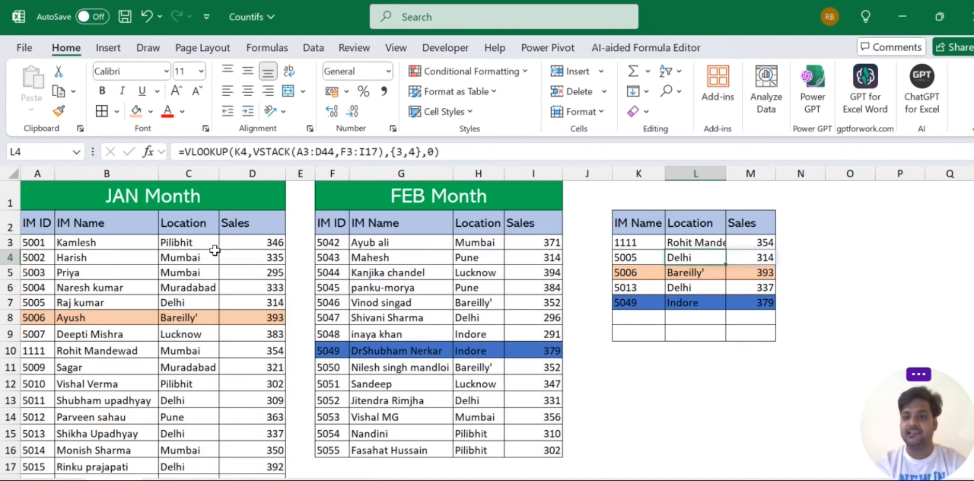
Step: Fill the L3 formula down through row 7 of the lookup table and widen column L to fit the names
{"action": "double_click", "coordinate": [725, 173]}
{"action": "left_click", "coordinate": [739, 242]}
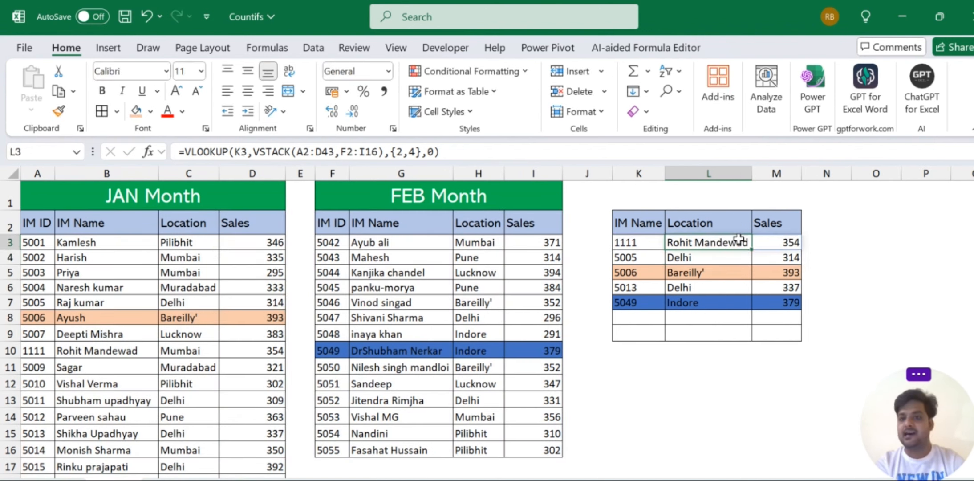
{"action": "double_click", "coordinate": [740, 241]}
{"action": "key", "text": "Return"}
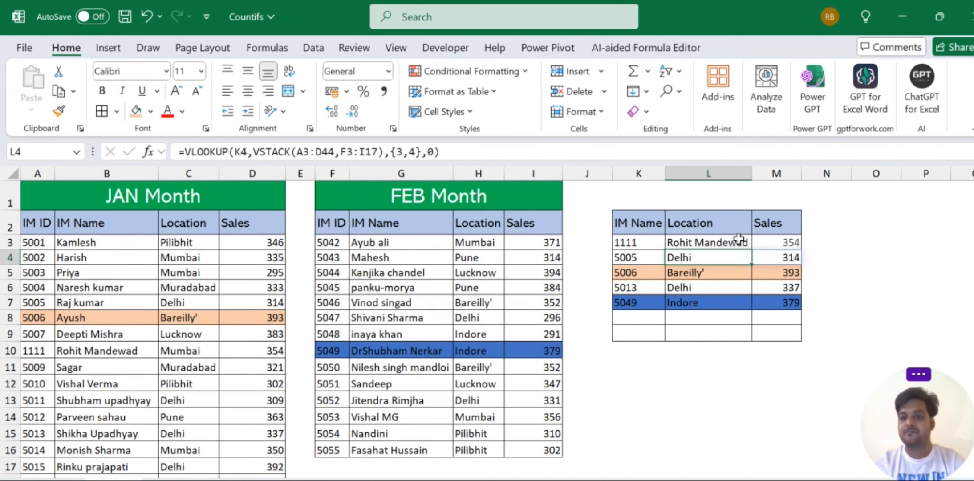
{"action": "left_click_drag", "start_coordinate": [740, 239], "coordinate": [797, 314]}
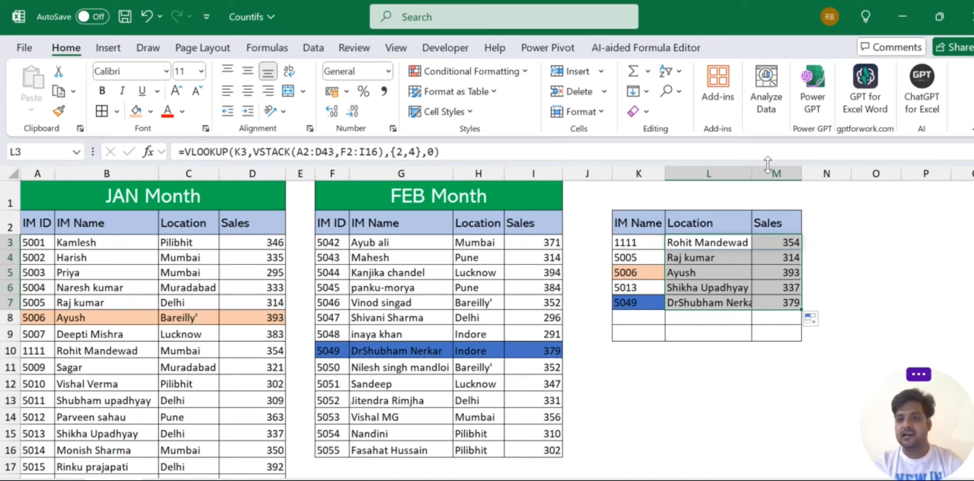
{"action": "left_click_drag", "start_coordinate": [758, 174], "coordinate": [769, 174]}
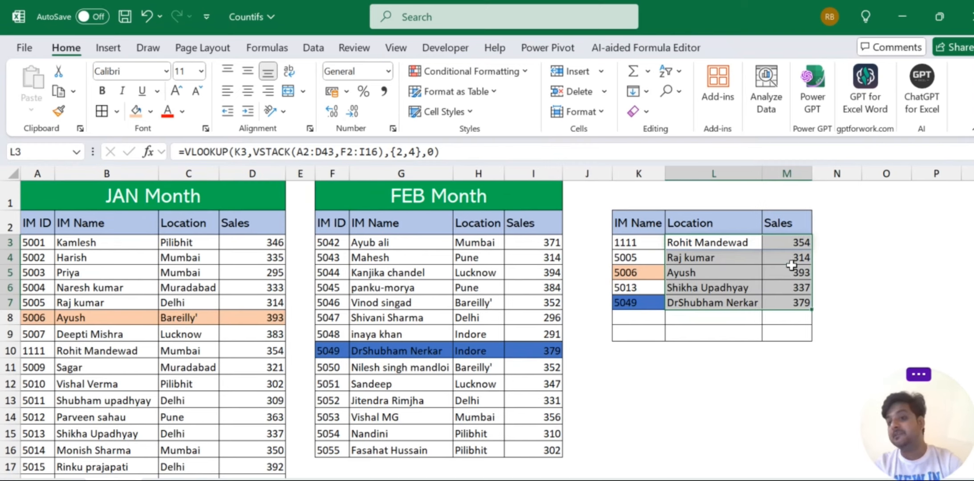
Step: Fill K5:M5, the lookup row for ID 5006, with the same light orange as its JAN Month row
{"action": "left_click", "coordinate": [791, 298]}
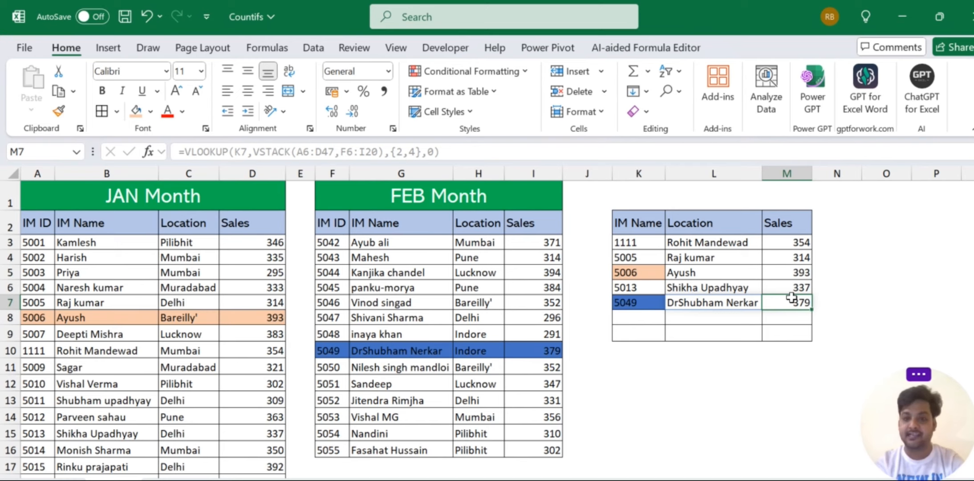
{"action": "key", "text": "shift+Left"}
{"action": "key", "text": "shift+Left"}
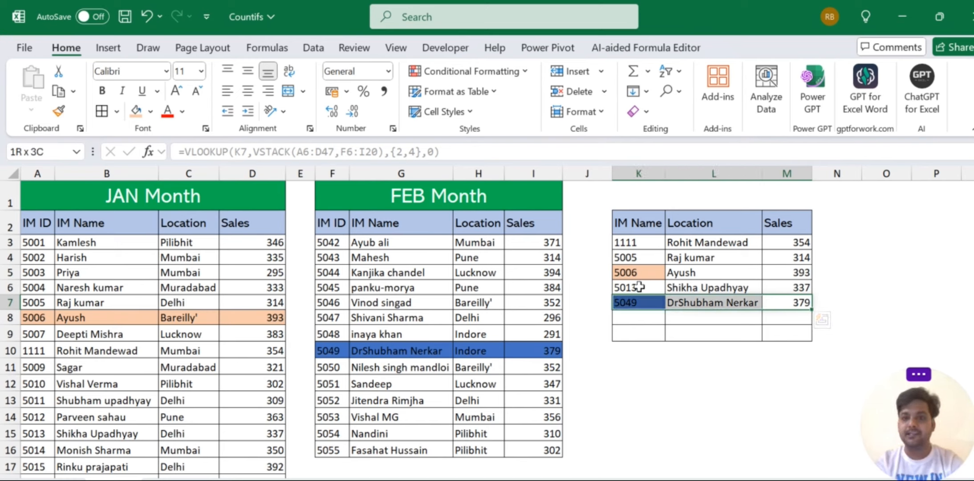
{"action": "left_click", "coordinate": [635, 273]}
{"action": "key", "text": "shift+Right"}
{"action": "key", "text": "shift+Right"}
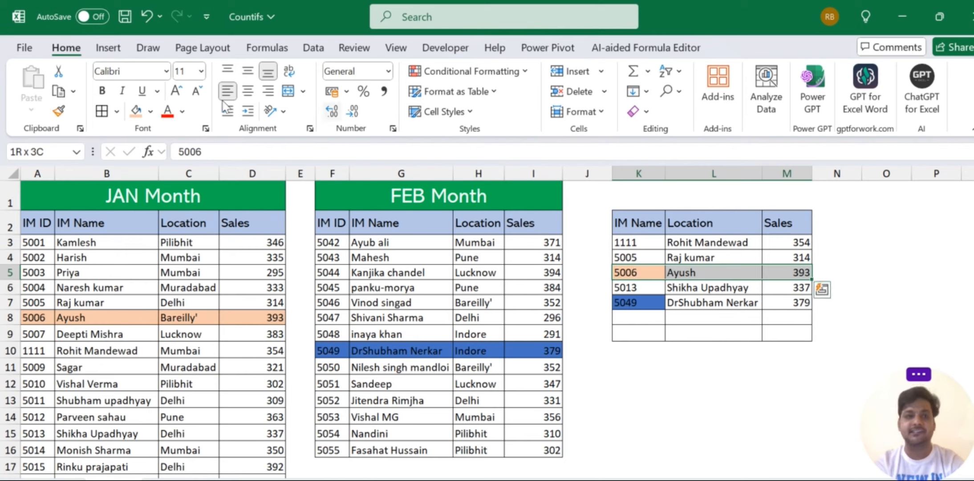
{"action": "left_click", "coordinate": [135, 111]}
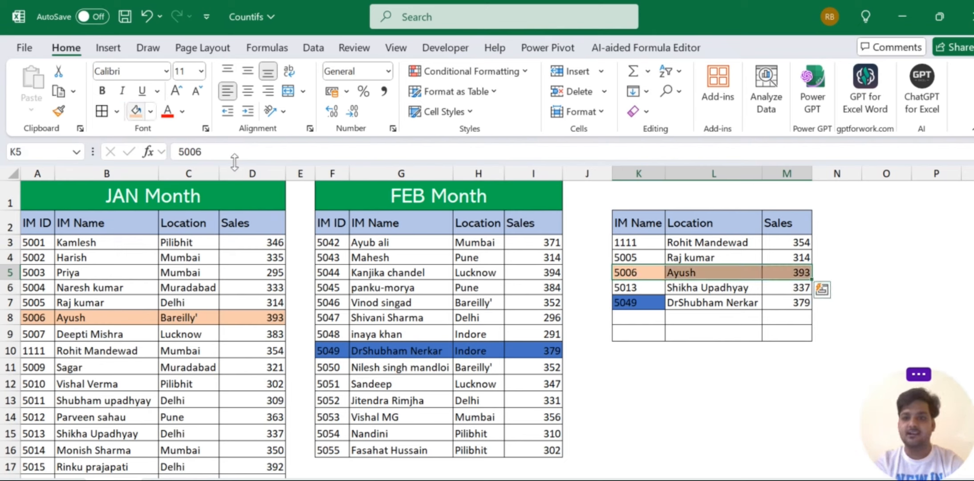
Step: Fill K7:M7, the lookup row for ID 5049, with the blue theme colour of its FEB Month row
{"action": "left_click_drag", "start_coordinate": [641, 297], "coordinate": [797, 302]}
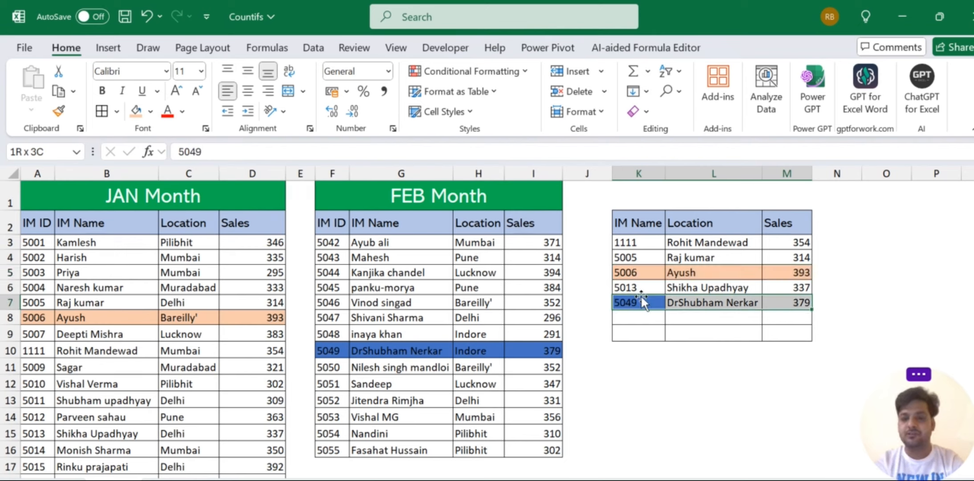
{"action": "left_click", "coordinate": [149, 112]}
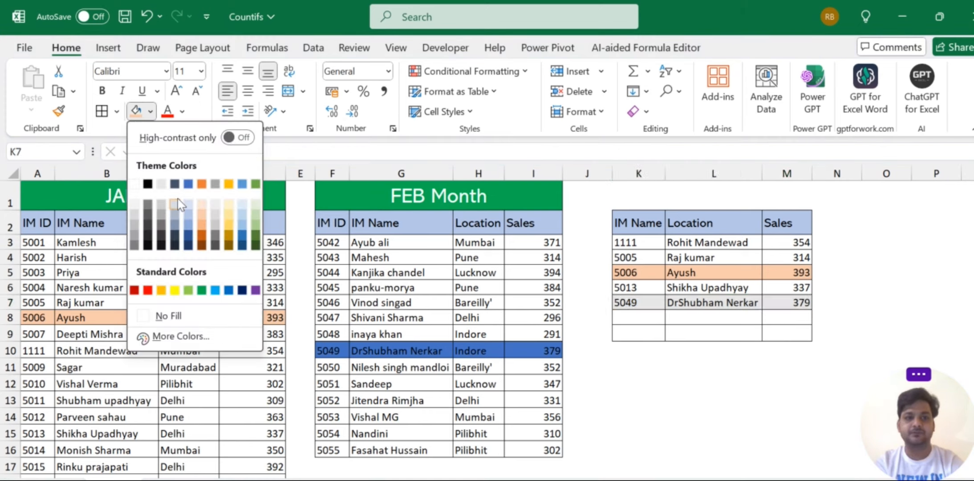
{"action": "left_click", "coordinate": [188, 184]}
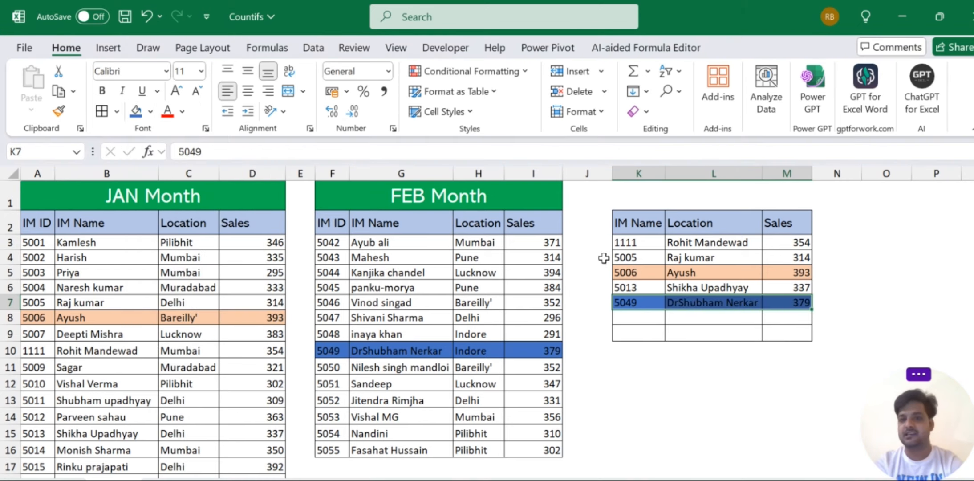
{"action": "left_click", "coordinate": [702, 368]}
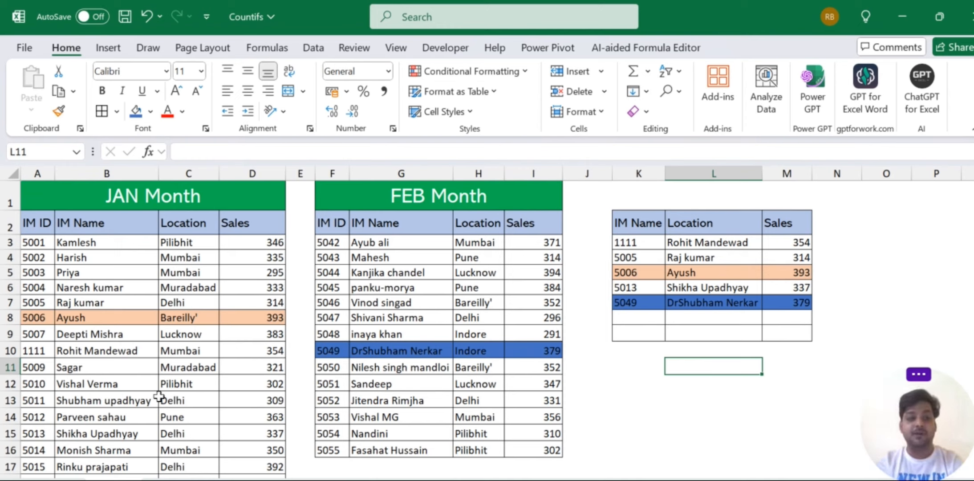
Step: Fill A10:D10, the JAN Month row for ID 1111, with the gold theme colour
{"action": "left_click", "coordinate": [40, 350]}
{"action": "key", "text": "ctrl+shift+Right"}
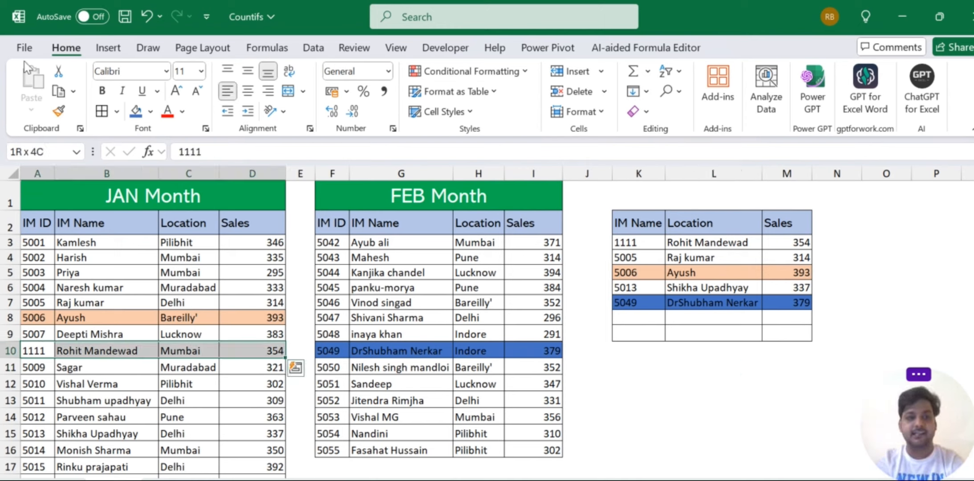
{"action": "left_click", "coordinate": [150, 112]}
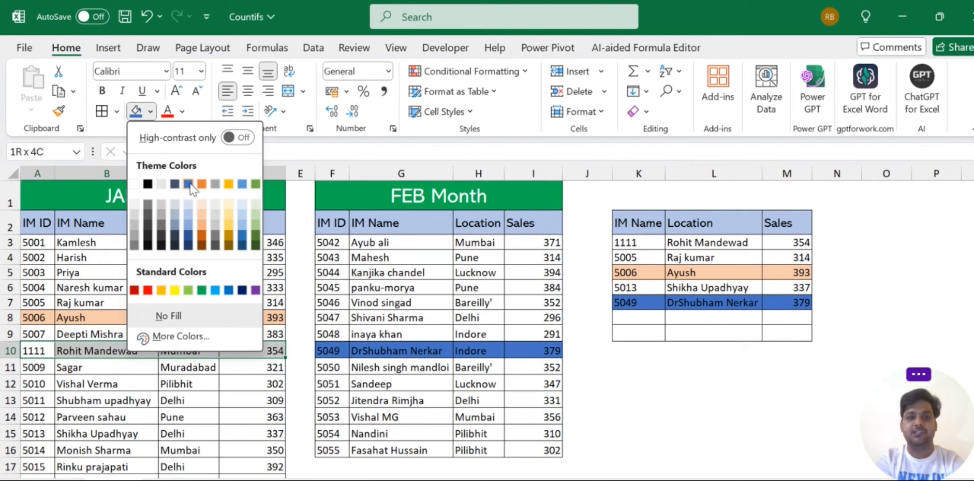
{"action": "left_click", "coordinate": [230, 184]}
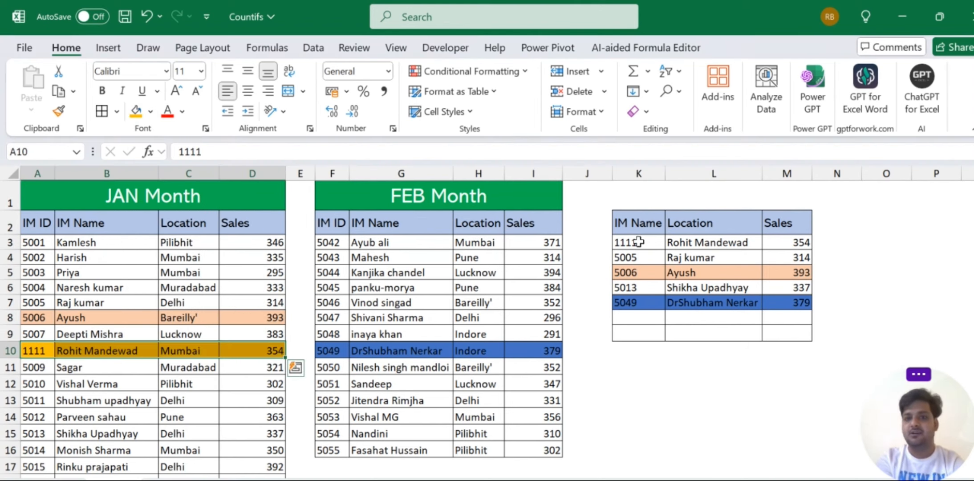
Step: Apply the same gold fill to K3:M3, the lookup row for ID 1111
{"action": "left_click", "coordinate": [651, 236]}
{"action": "key", "text": "ctrl+shift+Right"}
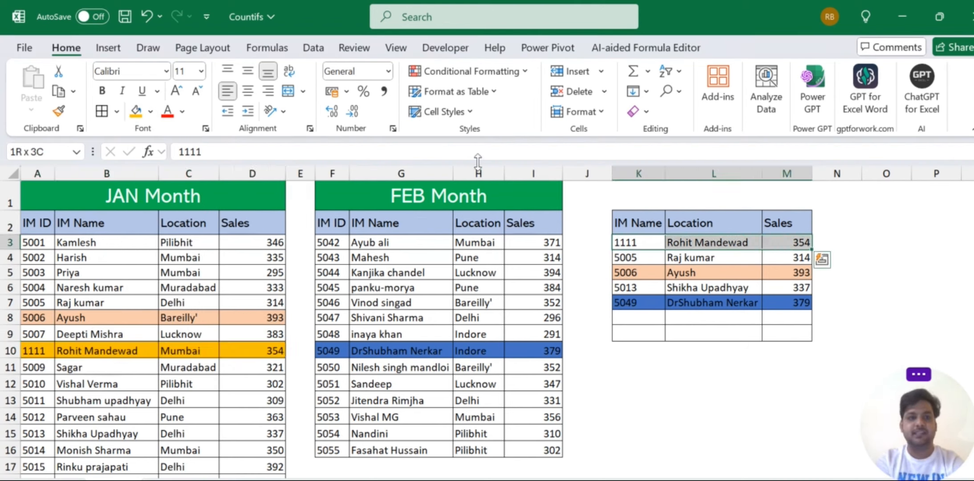
{"action": "left_click", "coordinate": [136, 110]}
{"action": "left_click", "coordinate": [731, 363]}
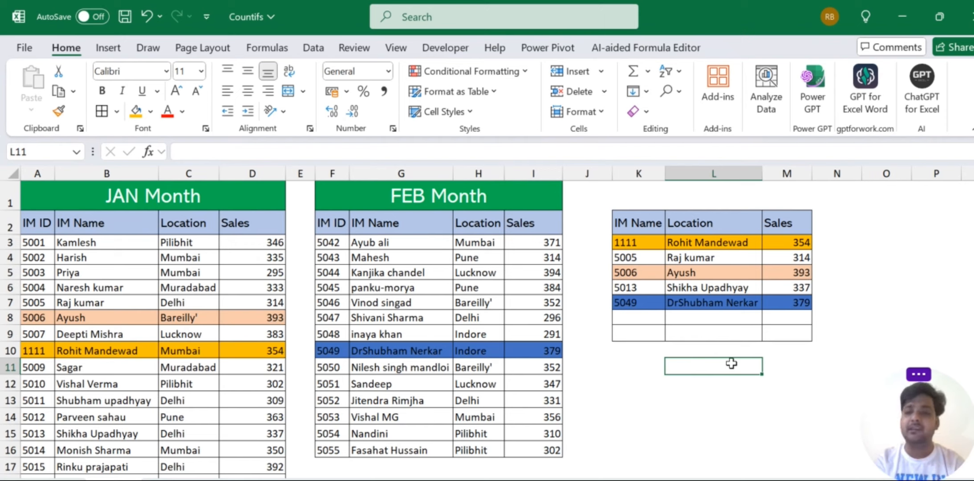
{"action": "left_click", "coordinate": [737, 282]}
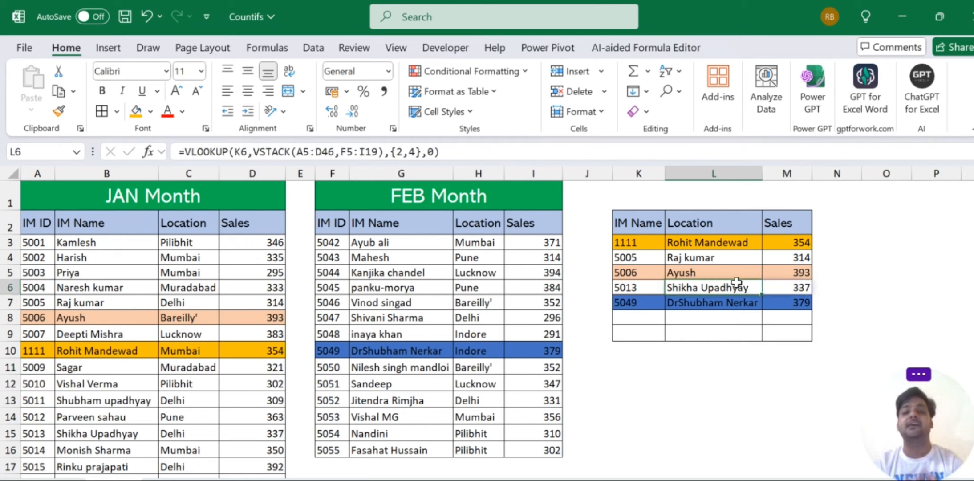